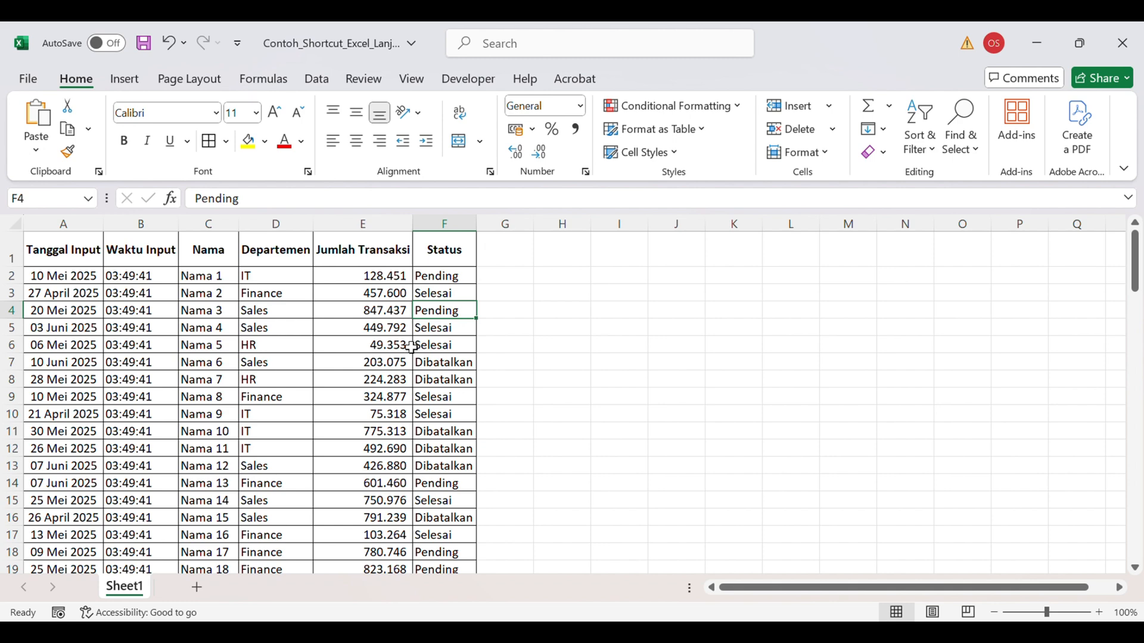
{"action": "left_click", "coordinate": [422, 360]}
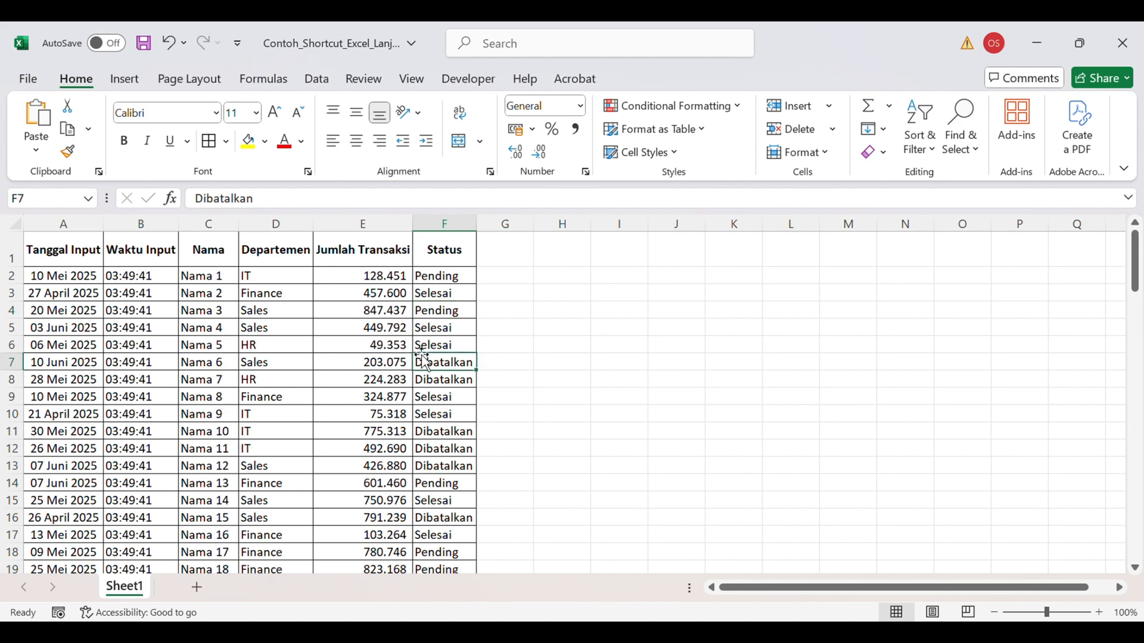
{"action": "left_click", "coordinate": [467, 332]}
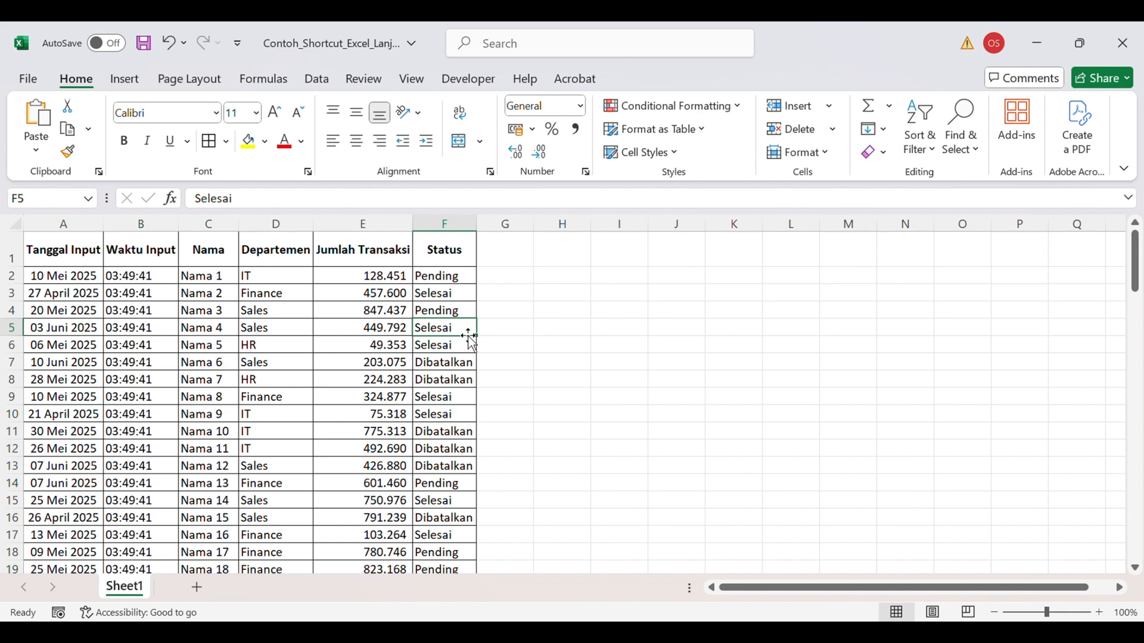
{"action": "left_click", "coordinate": [572, 316]}
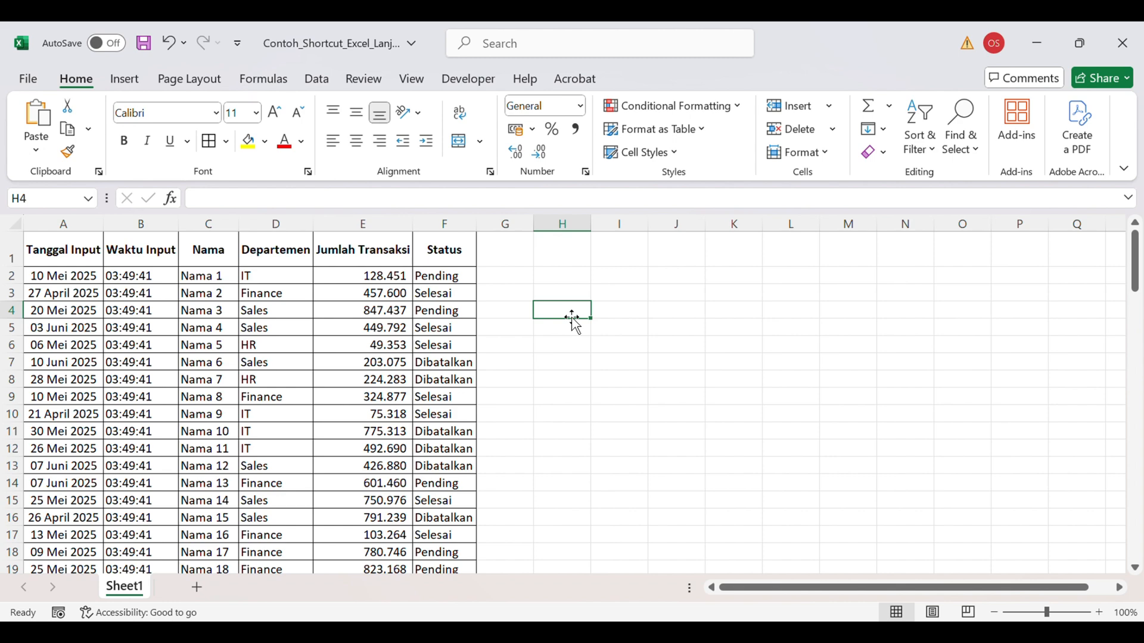
{"action": "left_click", "coordinate": [437, 313]}
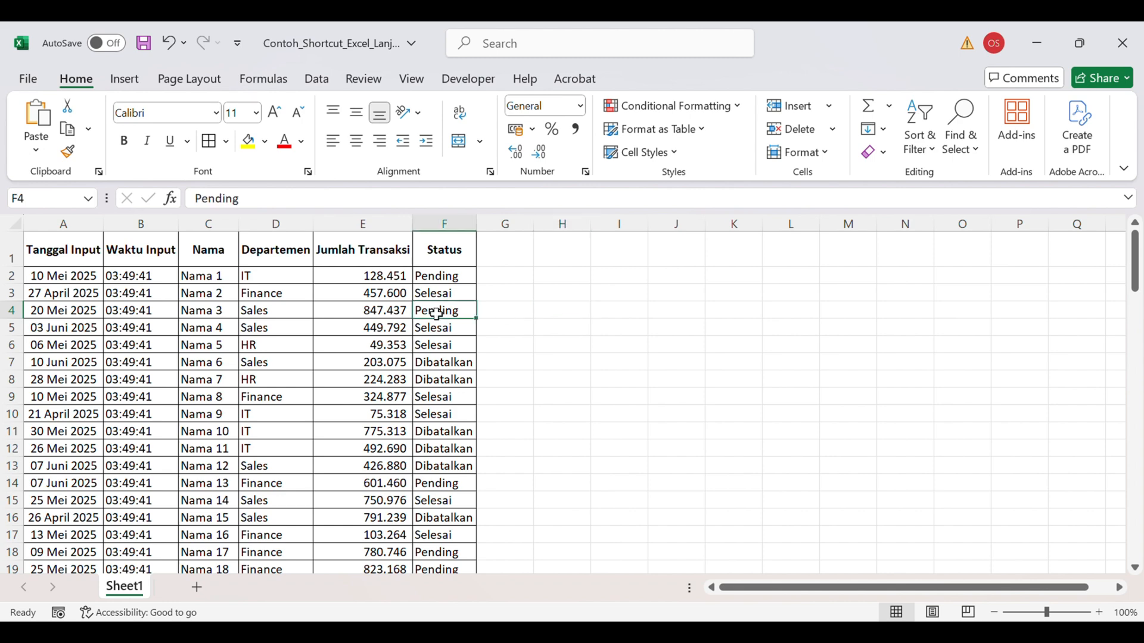
{"action": "left_click", "coordinate": [539, 328]}
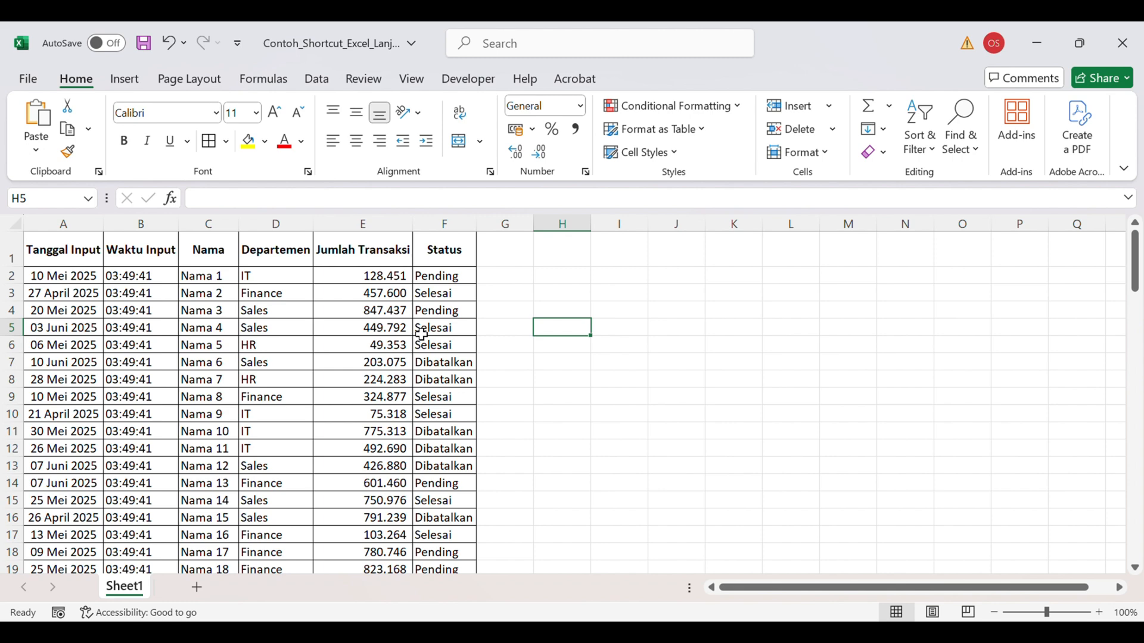
{"action": "left_click", "coordinate": [253, 331]}
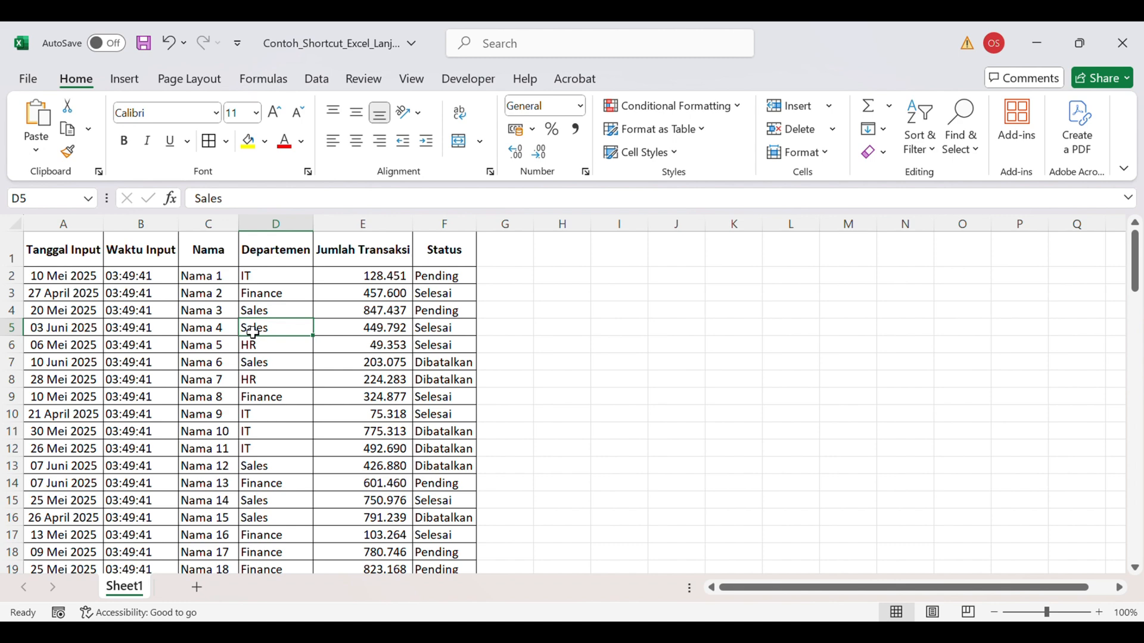
{"action": "left_click", "coordinate": [161, 379]}
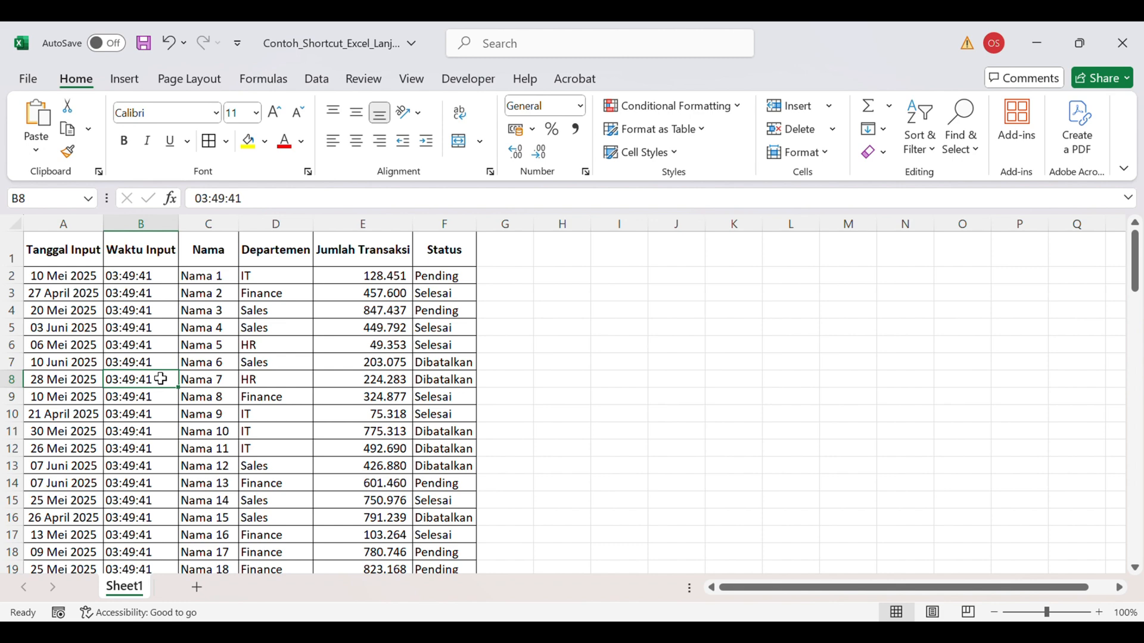
{"action": "left_click", "coordinate": [582, 404]}
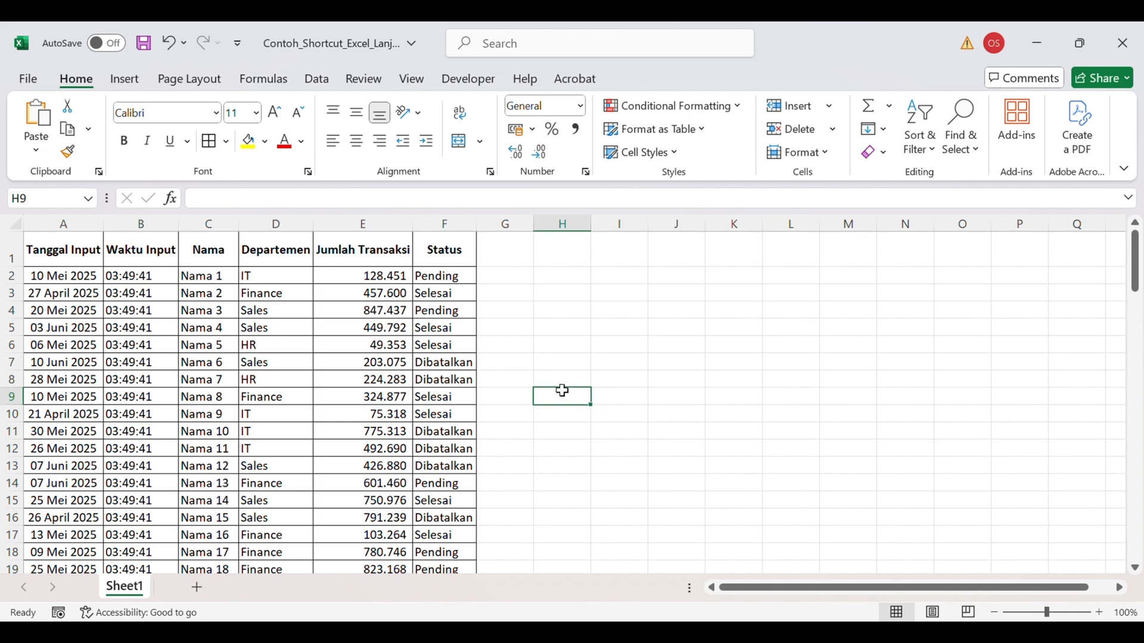
{"action": "left_click", "coordinate": [451, 384]}
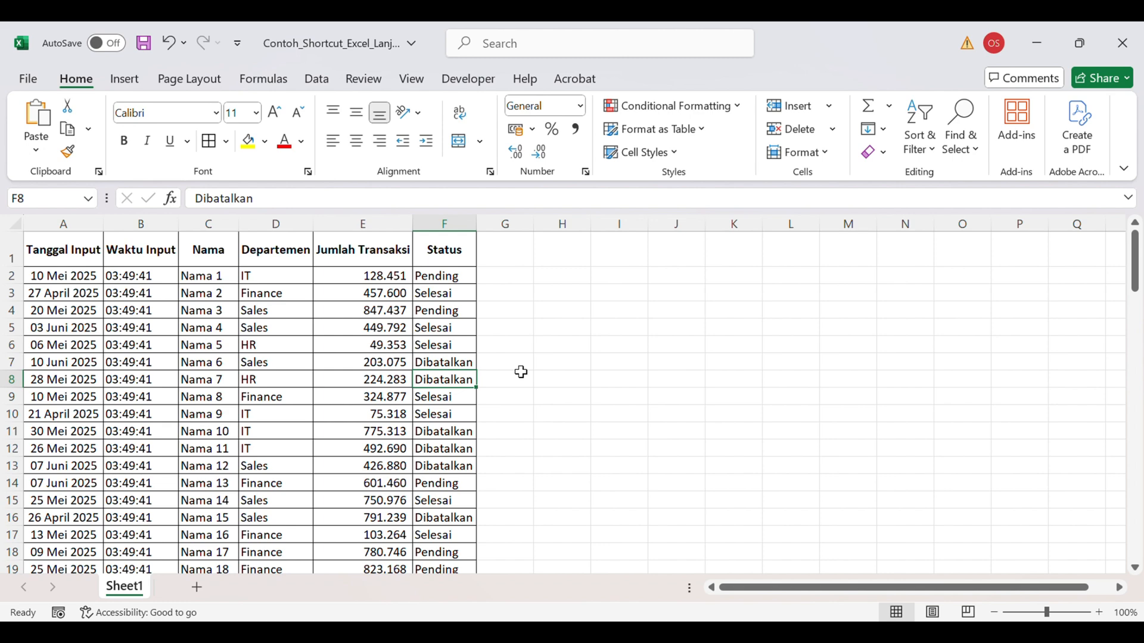
Step: Turn on filtering for the transaction table's header row
{"action": "left_click", "coordinate": [575, 288]}
{"action": "left_click", "coordinate": [364, 315]}
{"action": "key", "text": "ctrl+shift+l"}
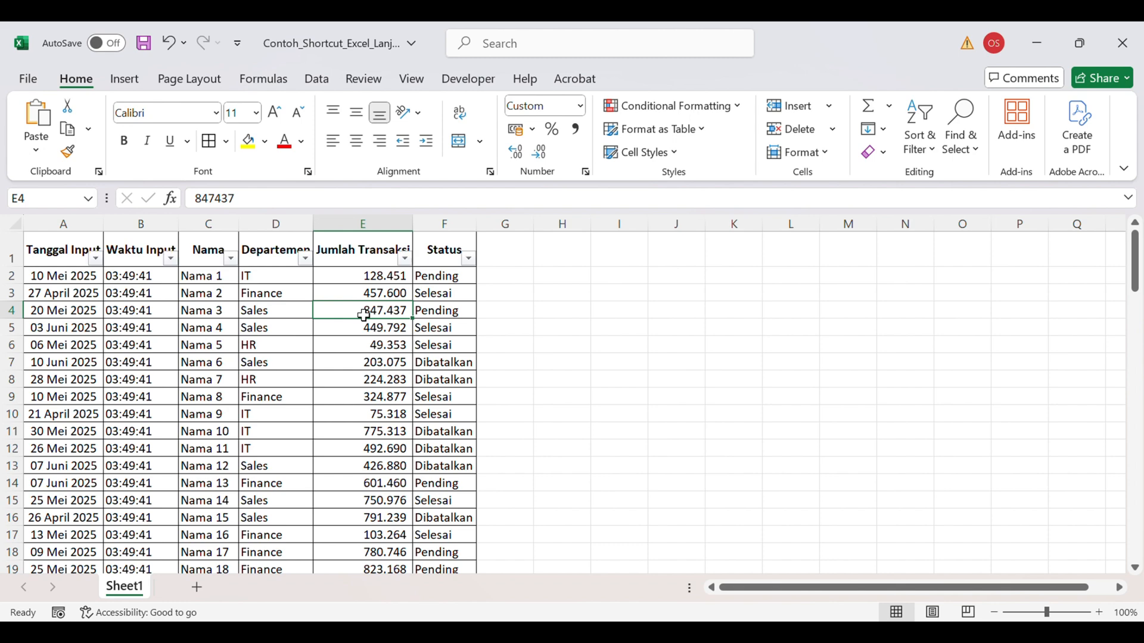
Step: View the filter options of the Tanggal Input, Waktu Input and Nama columns without applying any filter
{"action": "left_click", "coordinate": [95, 259]}
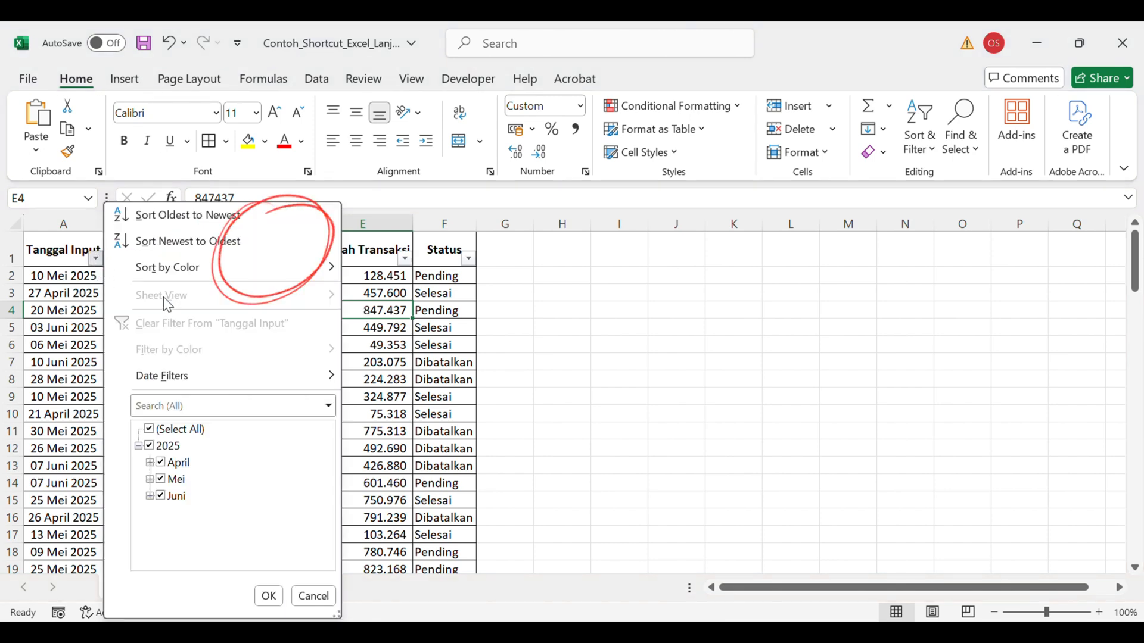
{"action": "left_click", "coordinate": [323, 594]}
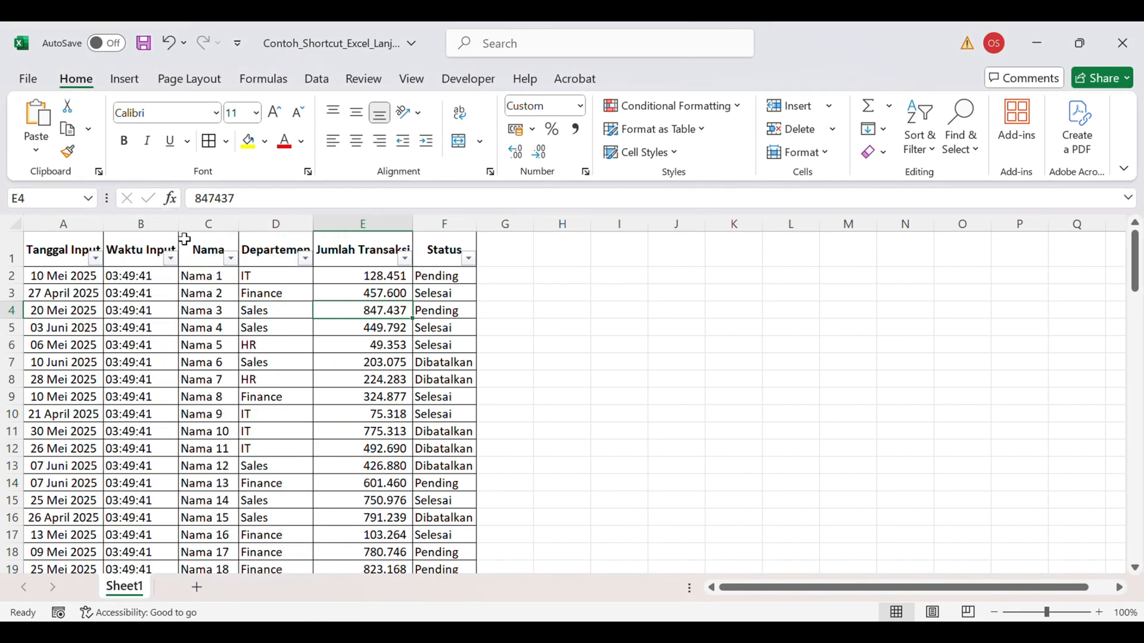
{"action": "left_click", "coordinate": [171, 259]}
{"action": "left_click", "coordinate": [387, 594]}
{"action": "left_click", "coordinate": [229, 258]}
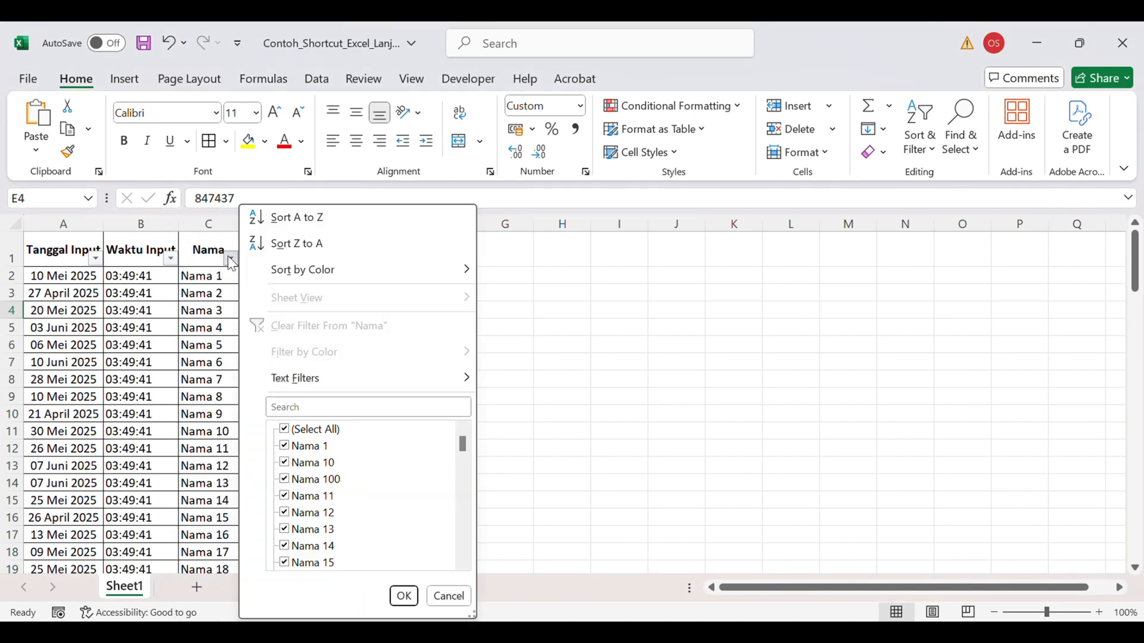
{"action": "left_click", "coordinate": [448, 594]}
Step: Filter the Departemen column to show only Finance and look through the filtered rows
{"action": "left_click", "coordinate": [305, 259]}
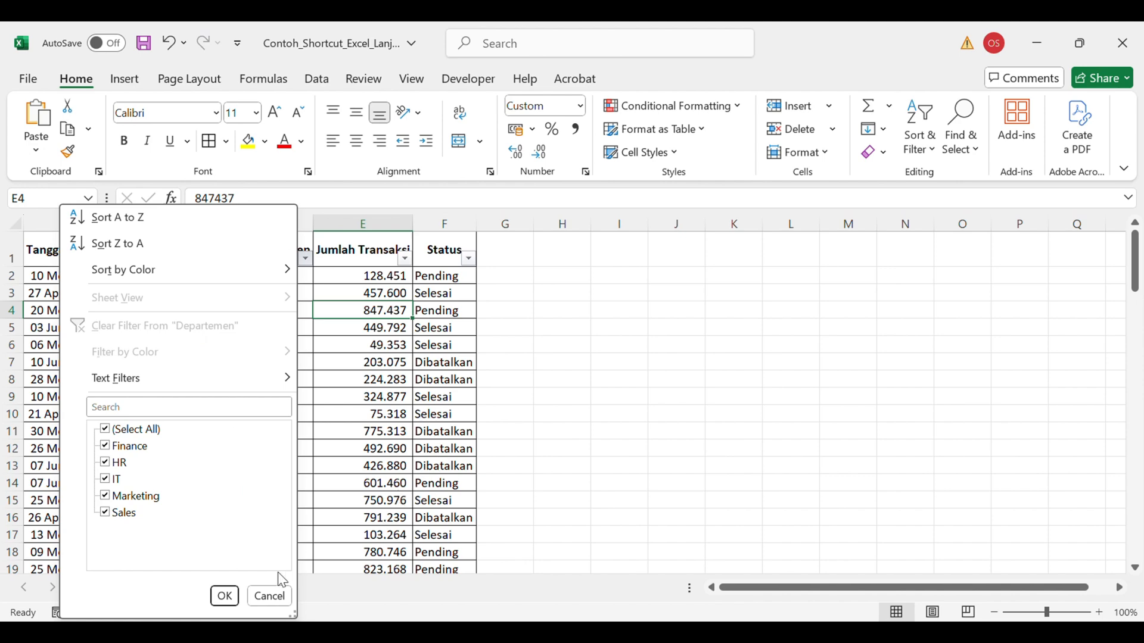
{"action": "left_click", "coordinate": [110, 453]}
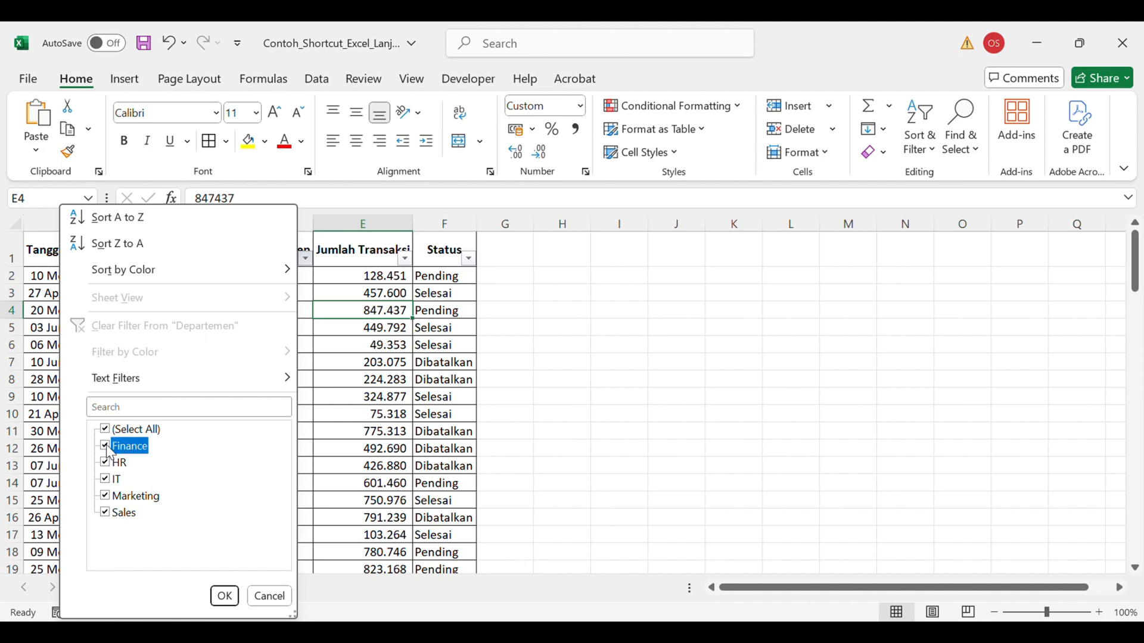
{"action": "left_click", "coordinate": [109, 457]}
{"action": "left_click", "coordinate": [106, 430]}
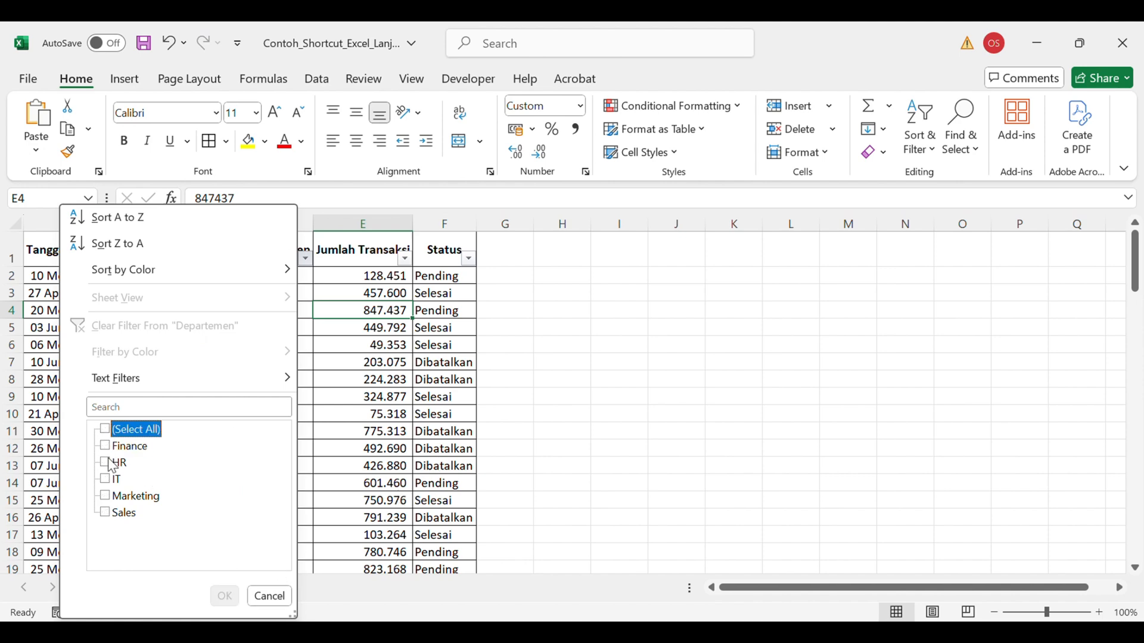
{"action": "left_click", "coordinate": [105, 446]}
{"action": "left_click", "coordinate": [230, 596]}
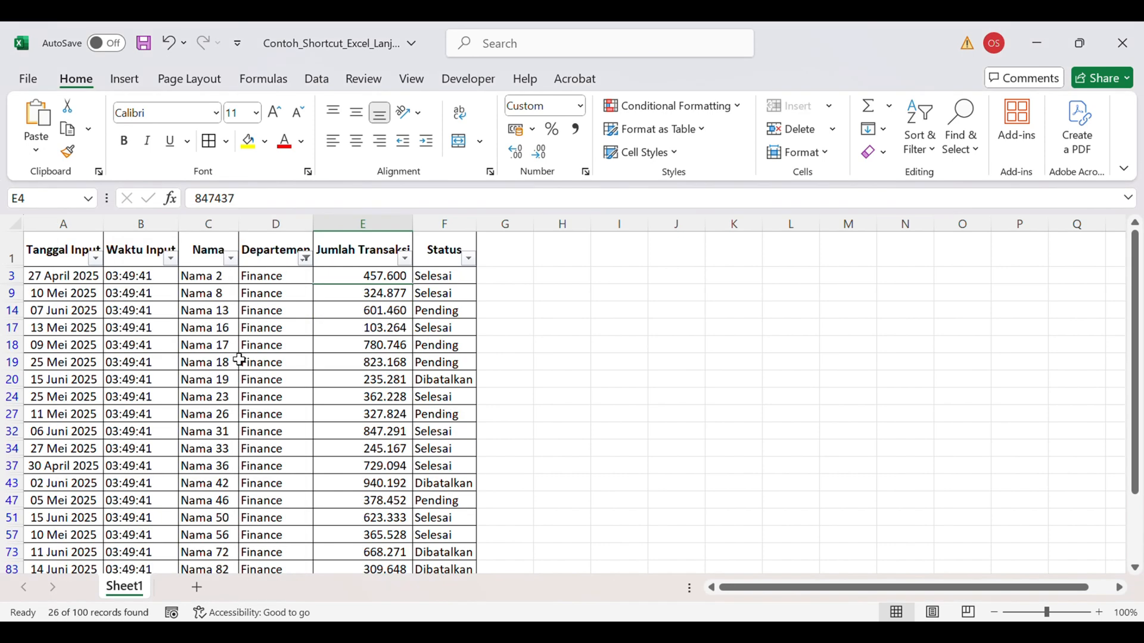
{"action": "scroll", "coordinate": [314, 345], "scroll_direction": "down", "scroll_amount": 3}
{"action": "scroll", "coordinate": [319, 289], "scroll_direction": "up", "scroll_amount": 3}
Step: Reselect all departments in the Departemen filter so every row is shown
{"action": "left_click", "coordinate": [305, 258]}
{"action": "left_click", "coordinate": [107, 430]}
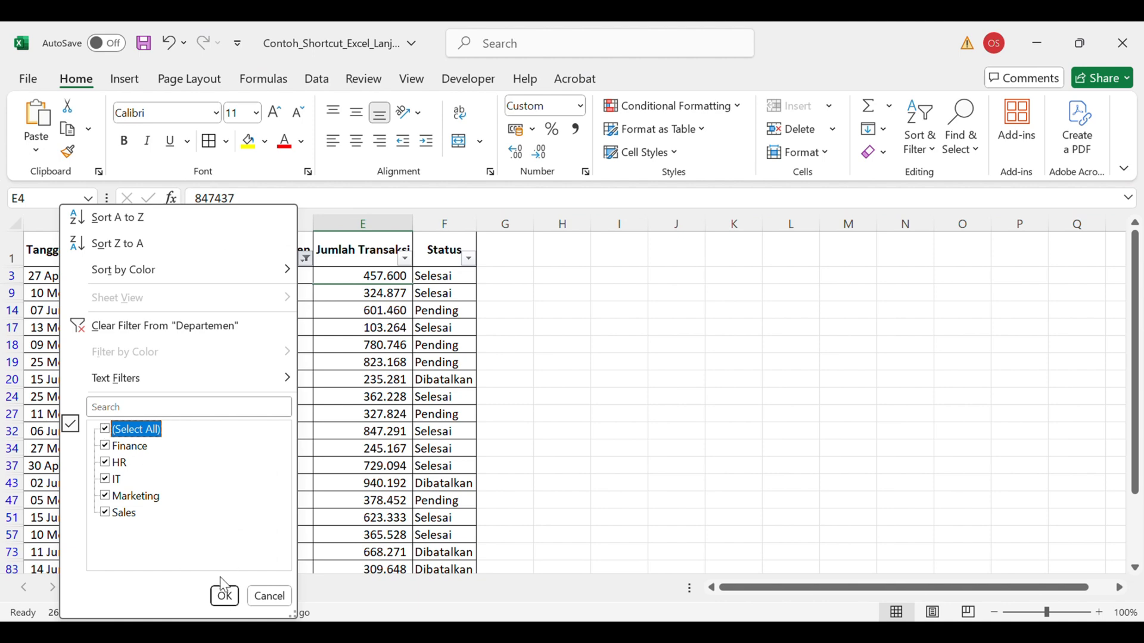
{"action": "left_click", "coordinate": [225, 596]}
{"action": "left_click", "coordinate": [416, 465]}
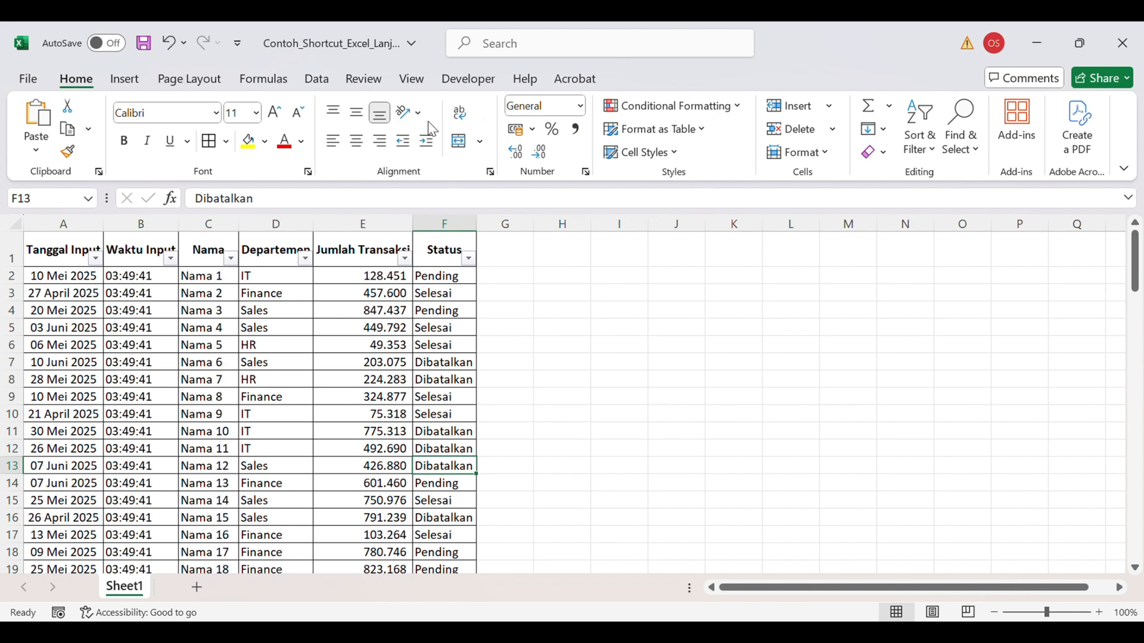
{"action": "left_click", "coordinate": [451, 331]}
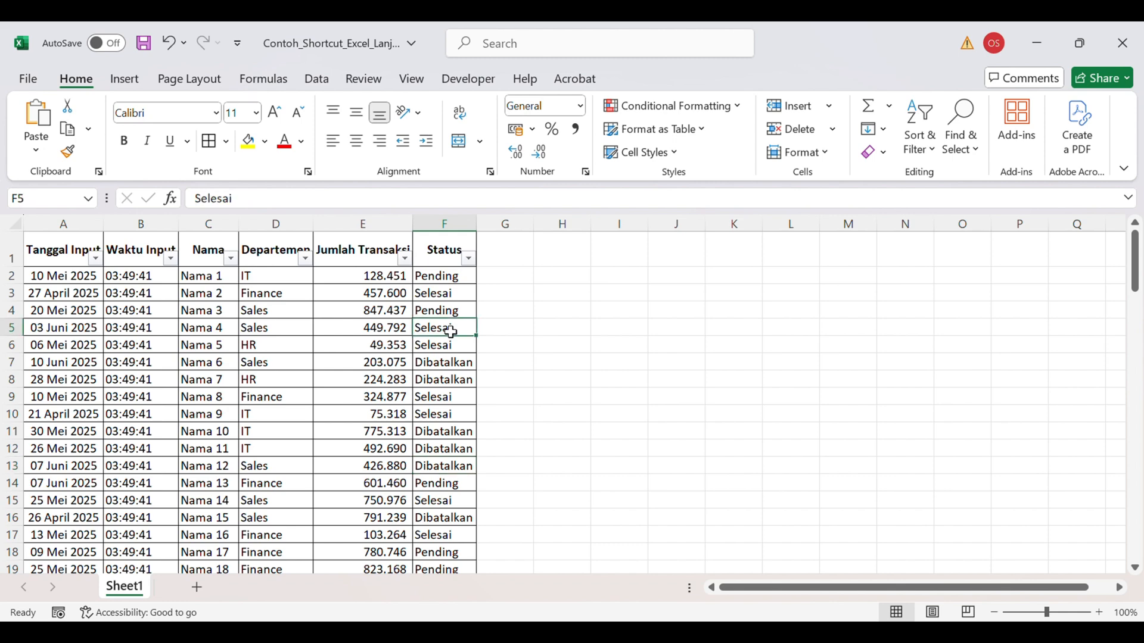
{"action": "left_click", "coordinate": [511, 341]}
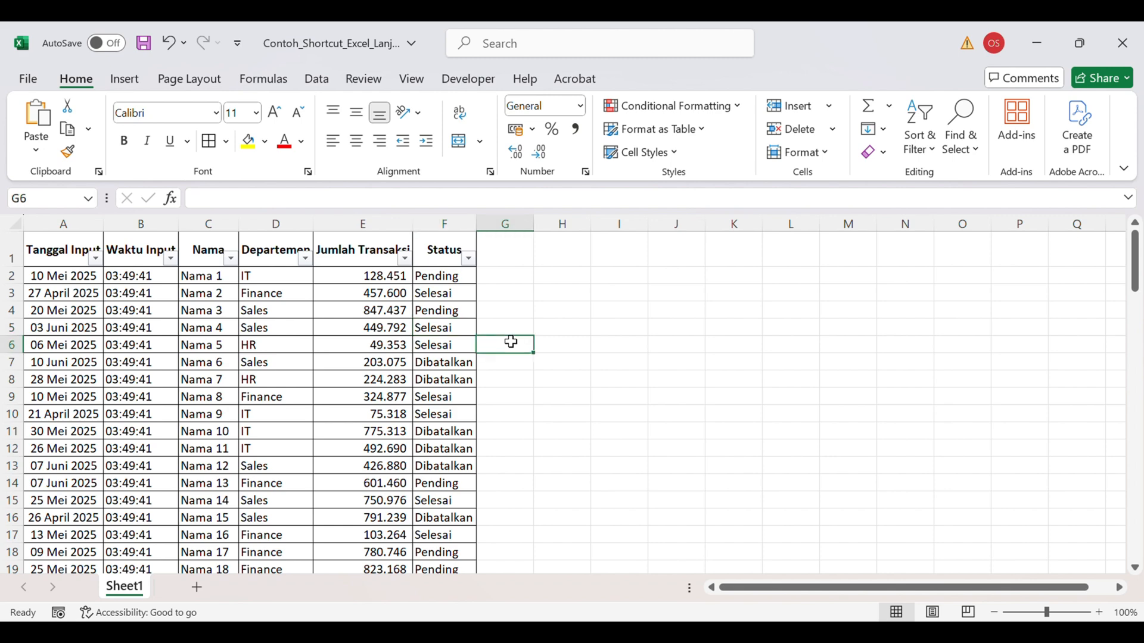
{"action": "left_click", "coordinate": [471, 312]}
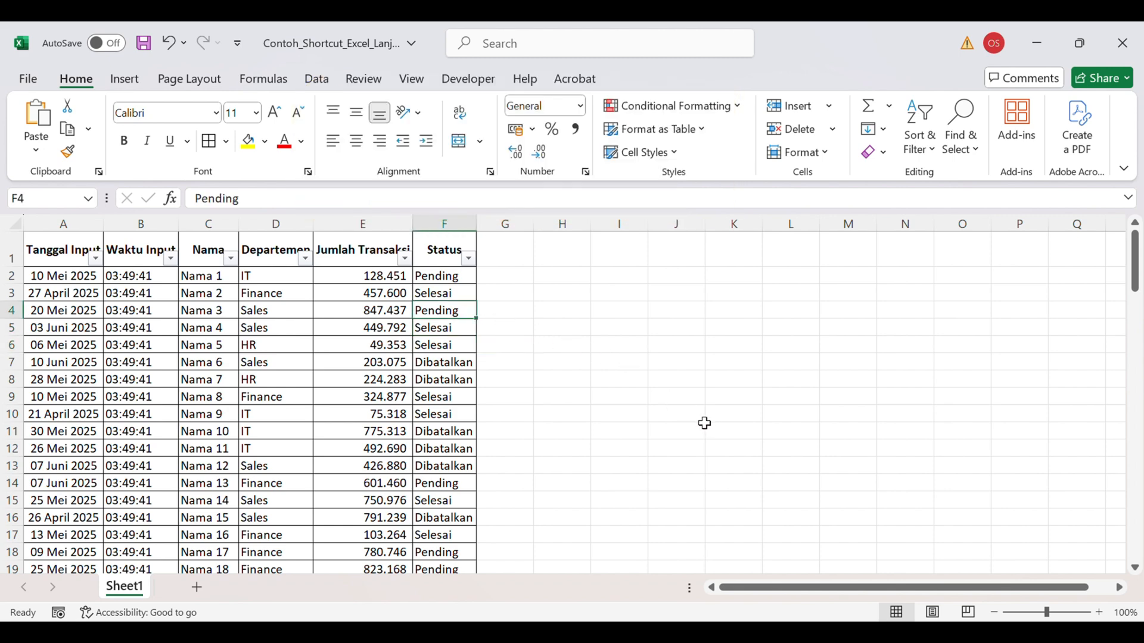
{"action": "left_click", "coordinate": [359, 395]}
{"action": "left_click", "coordinate": [546, 393]}
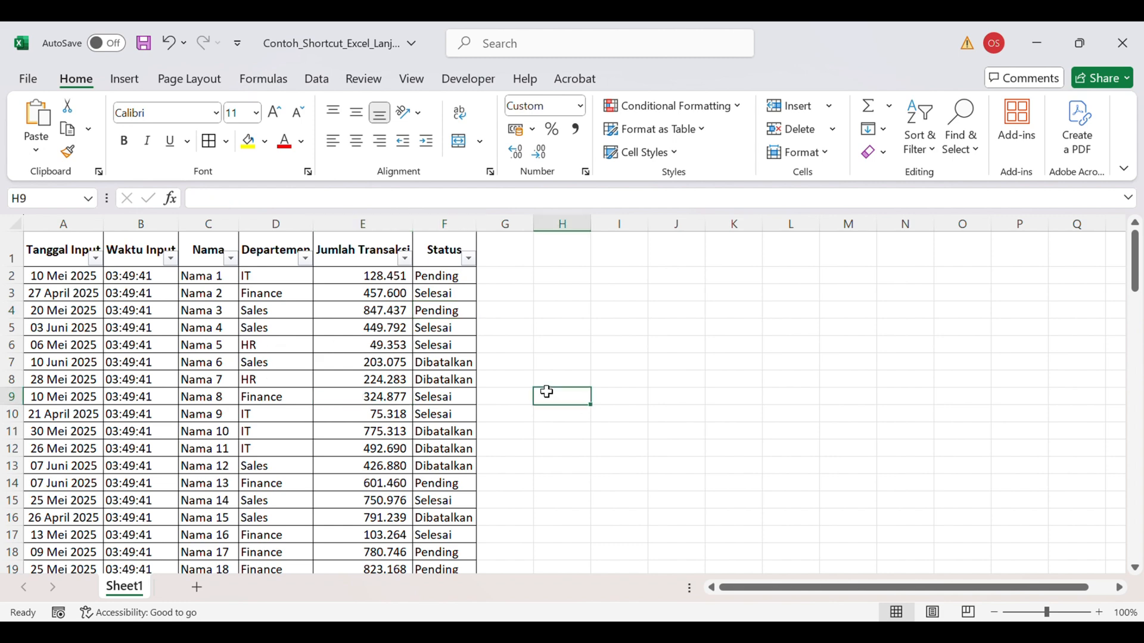
Step: Switch to the Arus_Kas_Otomatis workbook and inspect the Bulan formula in cell F4 of the Transaksi sheet
{"action": "left_click", "coordinate": [762, 575]}
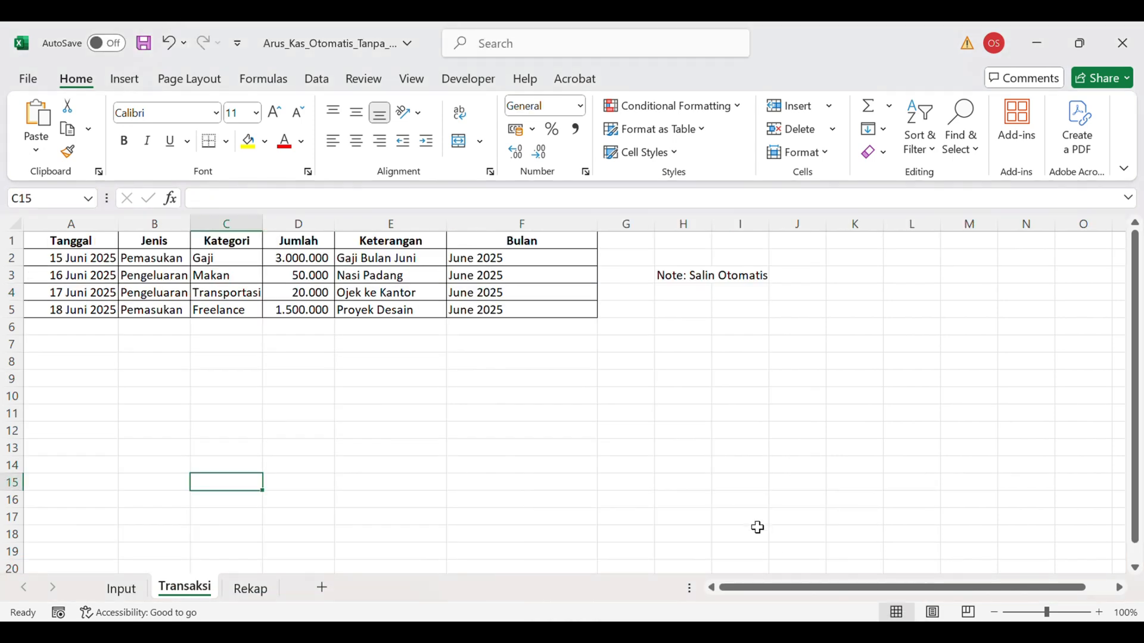
{"action": "left_click", "coordinate": [423, 361]}
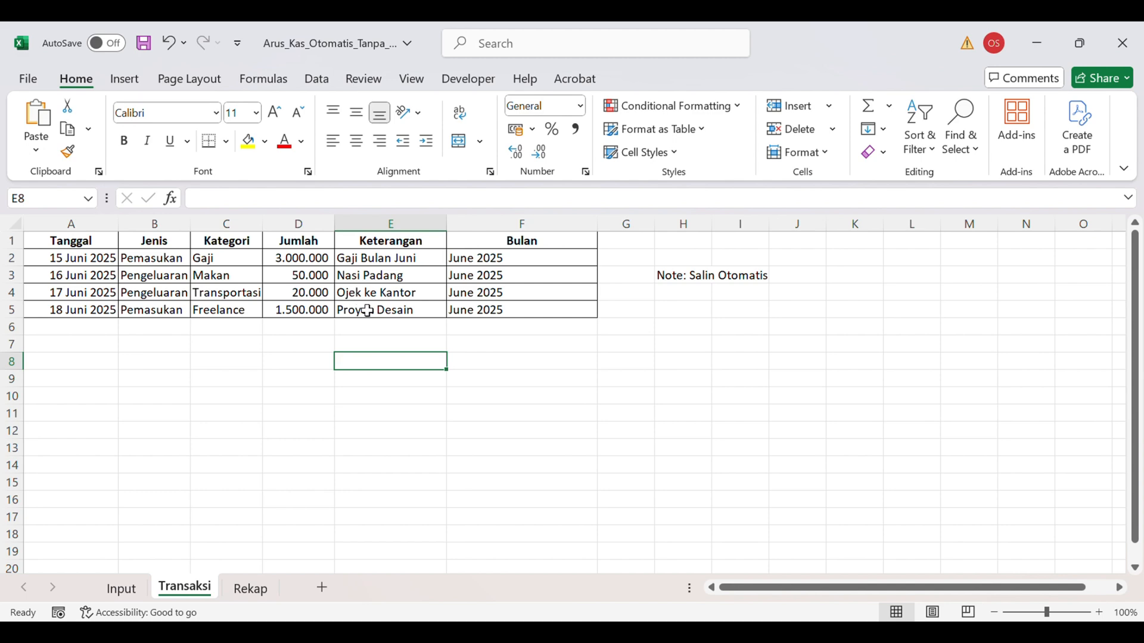
{"action": "left_click", "coordinate": [482, 293]}
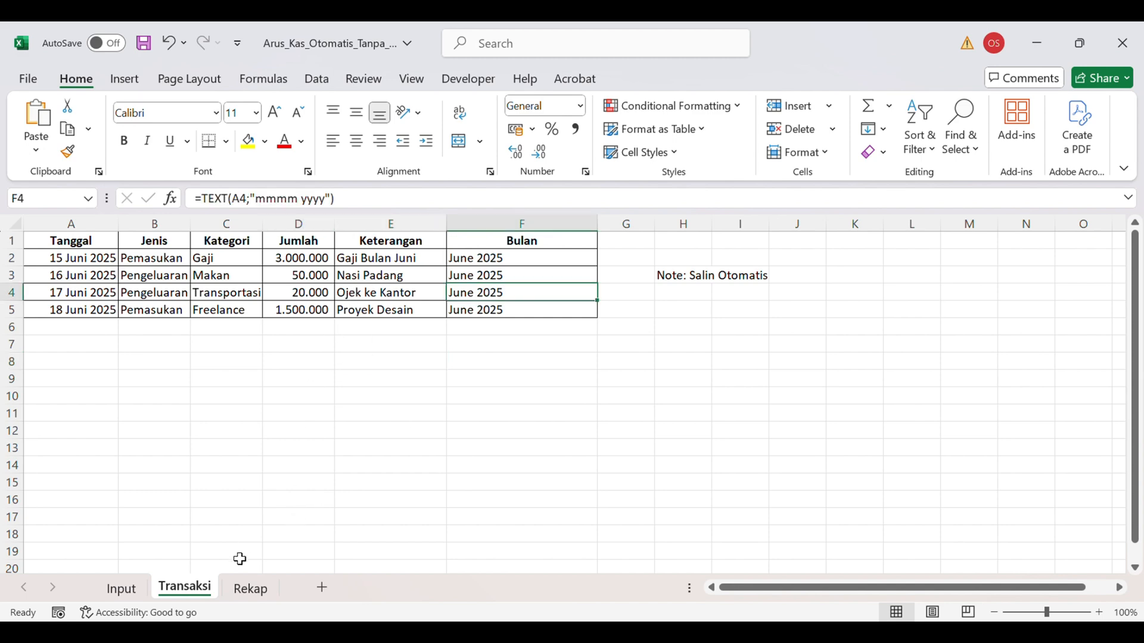
Step: Open the Rekap sheet and inspect the SUMIFS formulas in the Total Pemasukan and Total Pengeluaran columns
{"action": "left_click", "coordinate": [250, 588]}
{"action": "left_click", "coordinate": [275, 292]}
{"action": "left_click", "coordinate": [183, 258]}
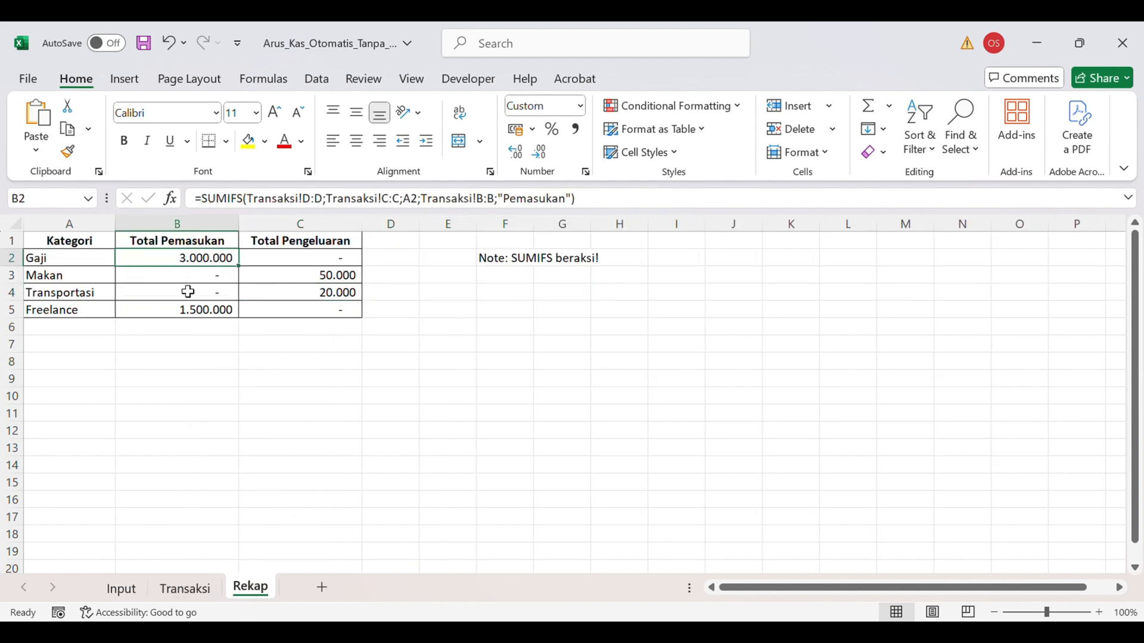
{"action": "left_click", "coordinate": [187, 291]}
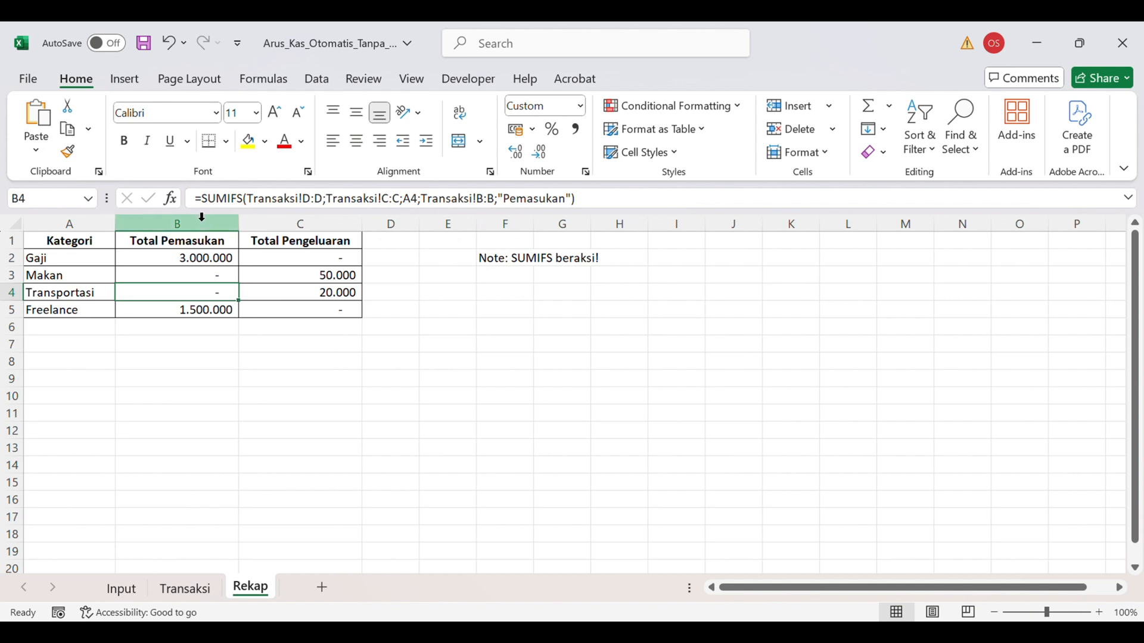
{"action": "left_click", "coordinate": [321, 286]}
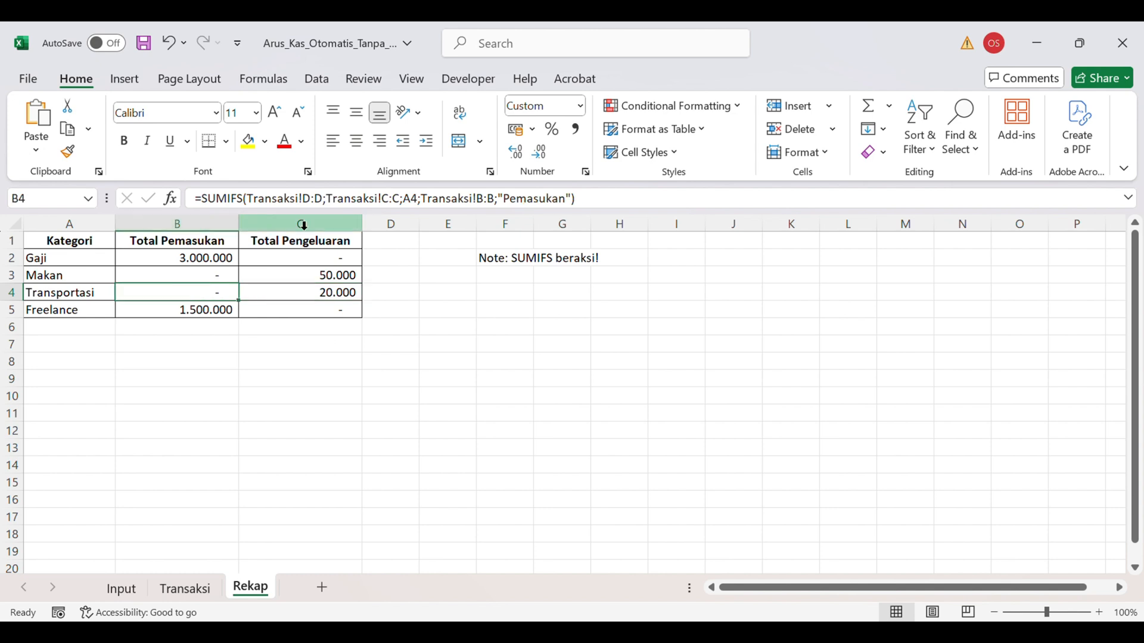
{"action": "left_click", "coordinate": [323, 287]}
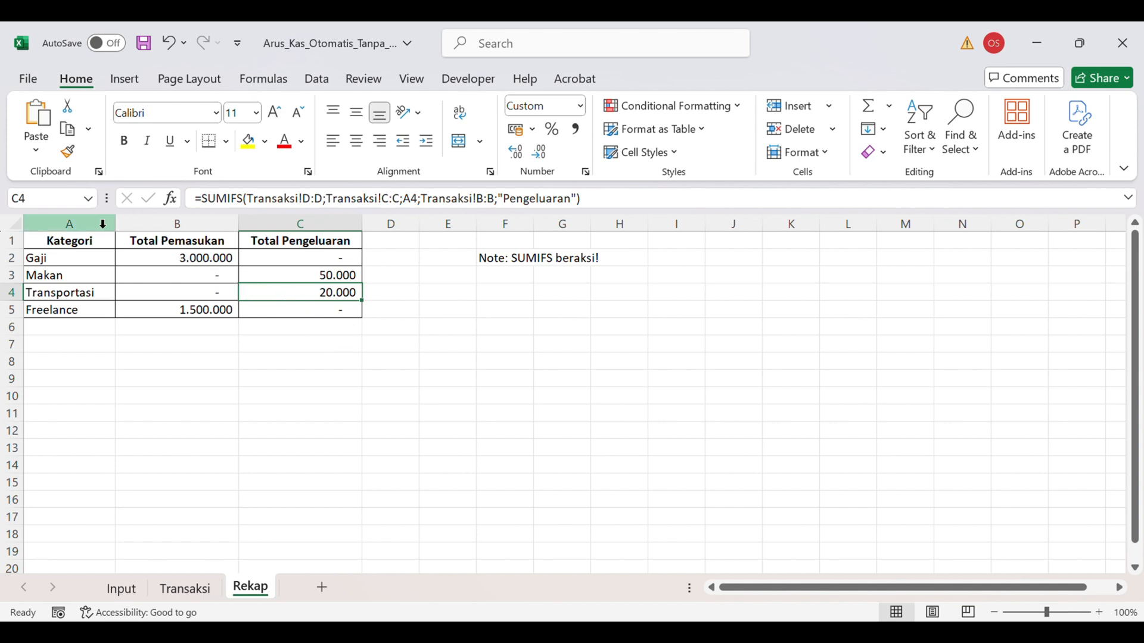
Step: Copy the summary table A1:C5 from the Rekap sheet and return to the Contoh_Shortcut_Excel workbook
{"action": "left_click_drag", "start_coordinate": [80, 239], "coordinate": [327, 309]}
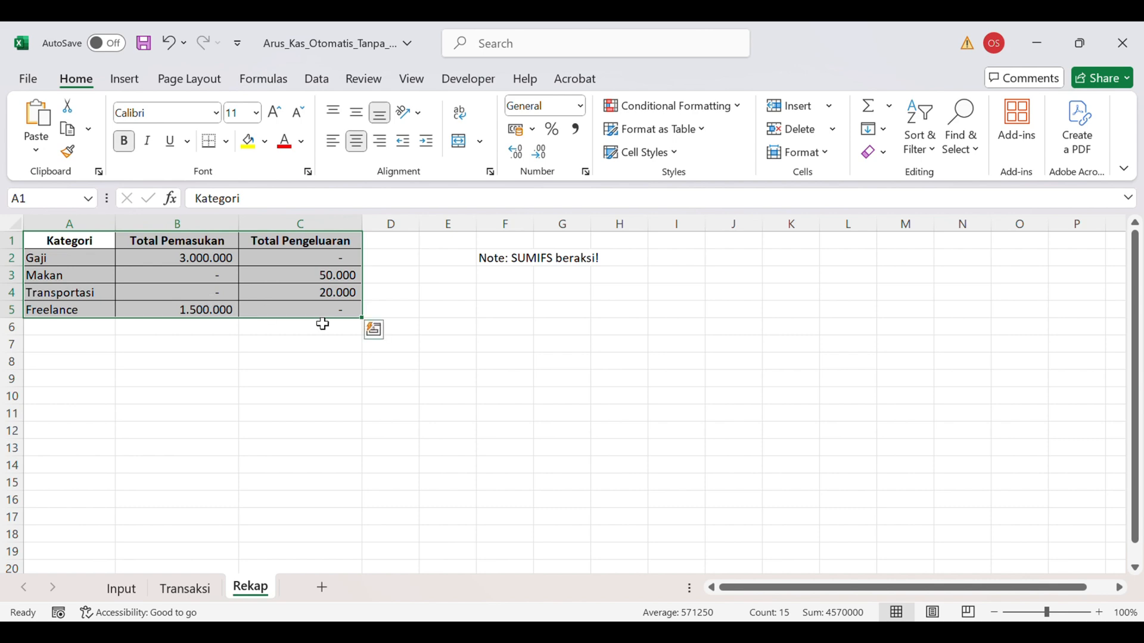
{"action": "key", "text": "ctrl+c"}
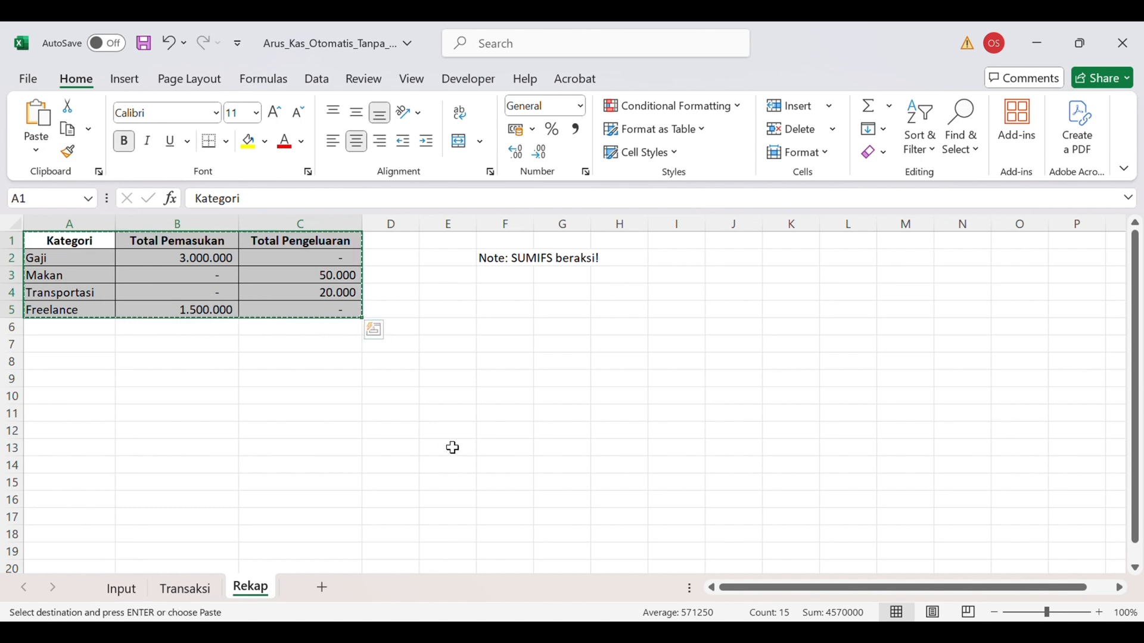
{"action": "key", "text": "alt+Tab"}
Step: Paste the copied summary table at cell H3 as values only using Paste Special
{"action": "left_click", "coordinate": [577, 295]}
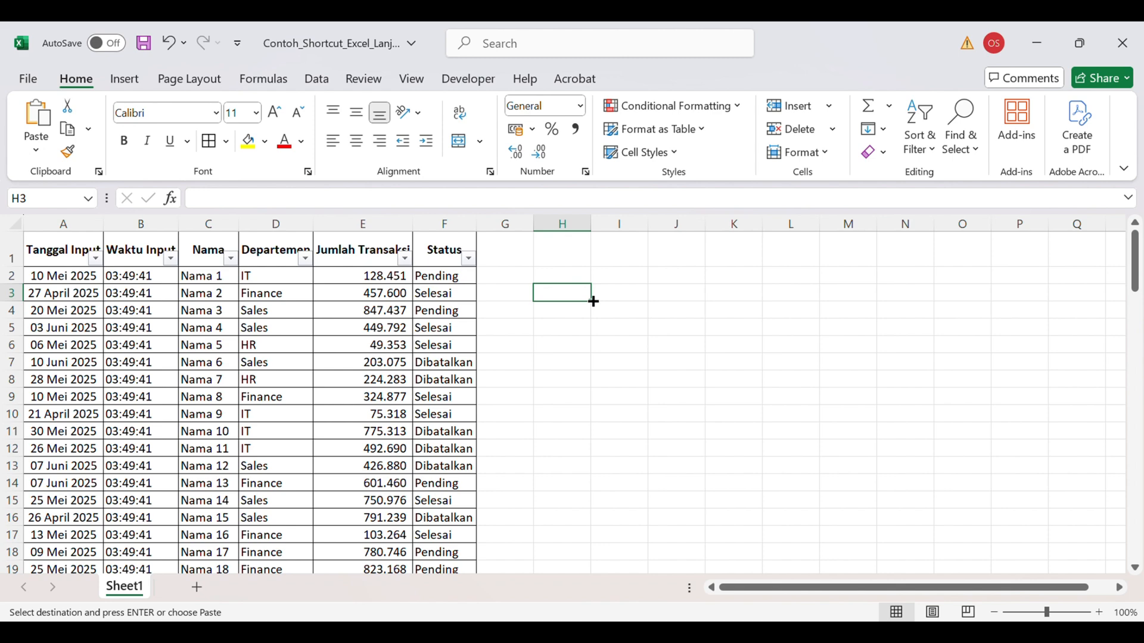
{"action": "key", "text": "ctrl+alt+v"}
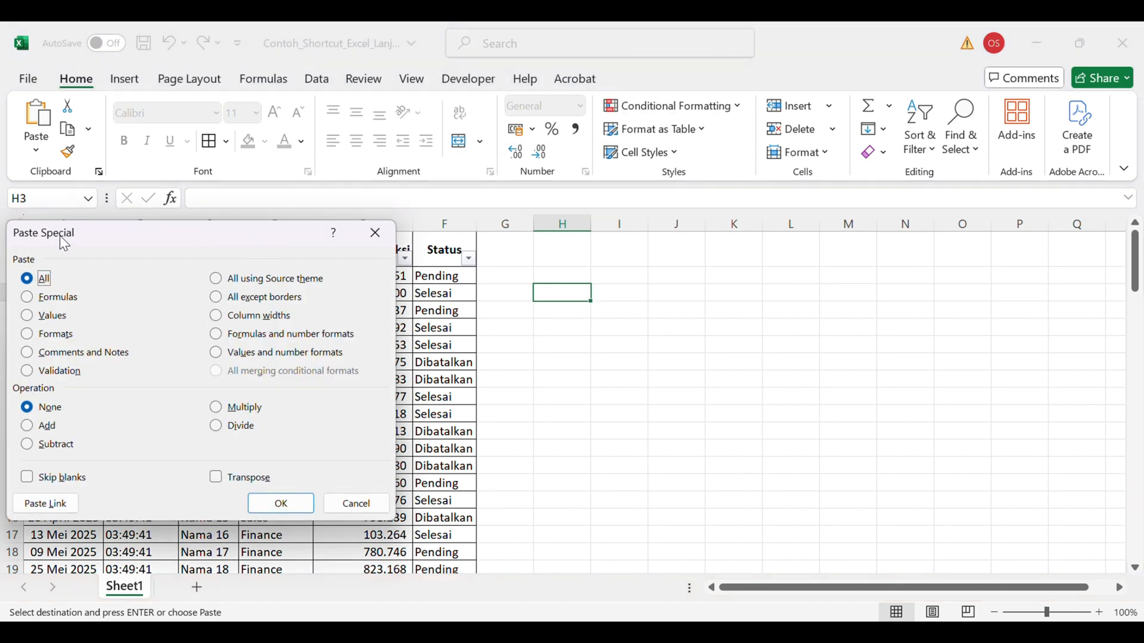
{"action": "left_click_drag", "start_coordinate": [60, 235], "coordinate": [68, 234]}
{"action": "left_click", "coordinate": [57, 315]}
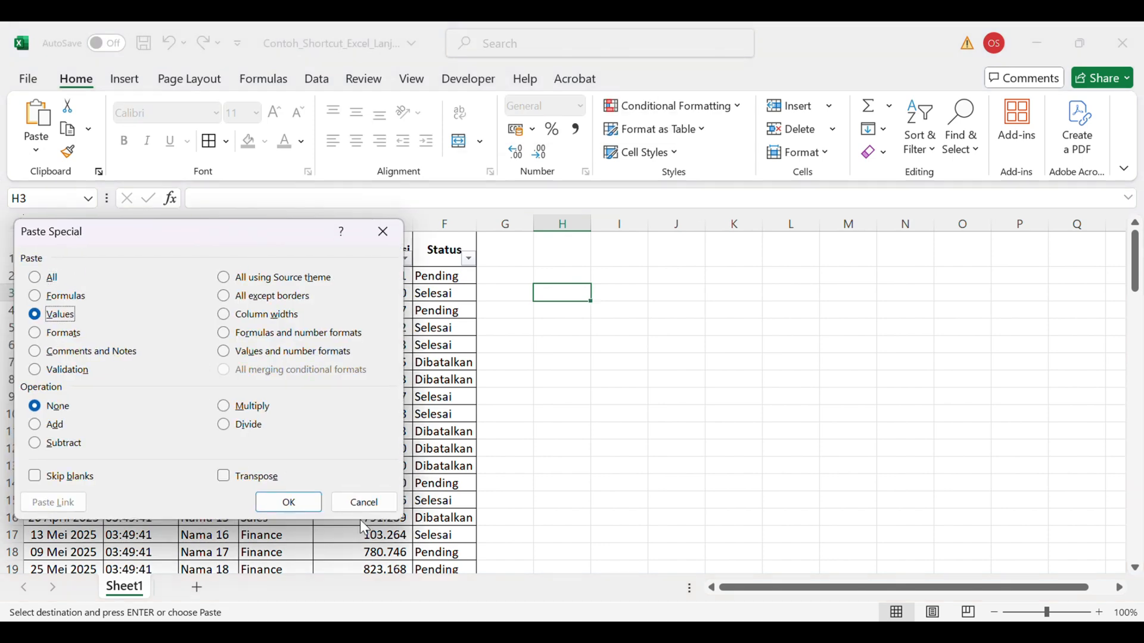
{"action": "left_click", "coordinate": [302, 505]}
Step: Autofit the widths of columns H to J and apply all borders to the pasted table H3:J7
{"action": "left_click", "coordinate": [573, 225]}
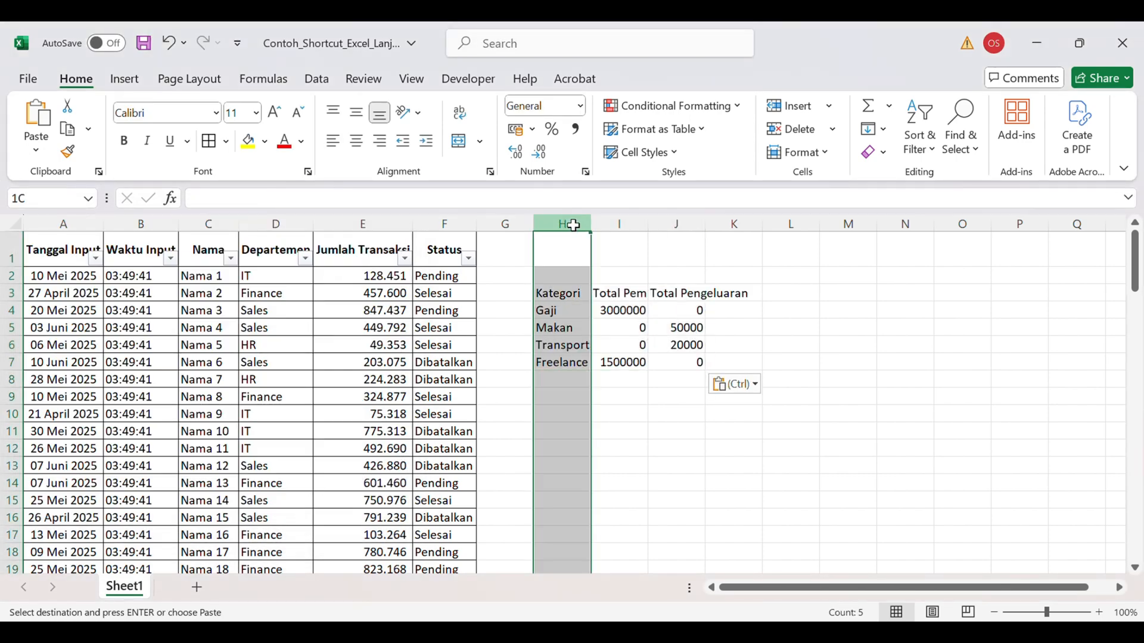
{"action": "left_click_drag", "start_coordinate": [573, 225], "coordinate": [655, 226]}
{"action": "double_click", "coordinate": [649, 225]}
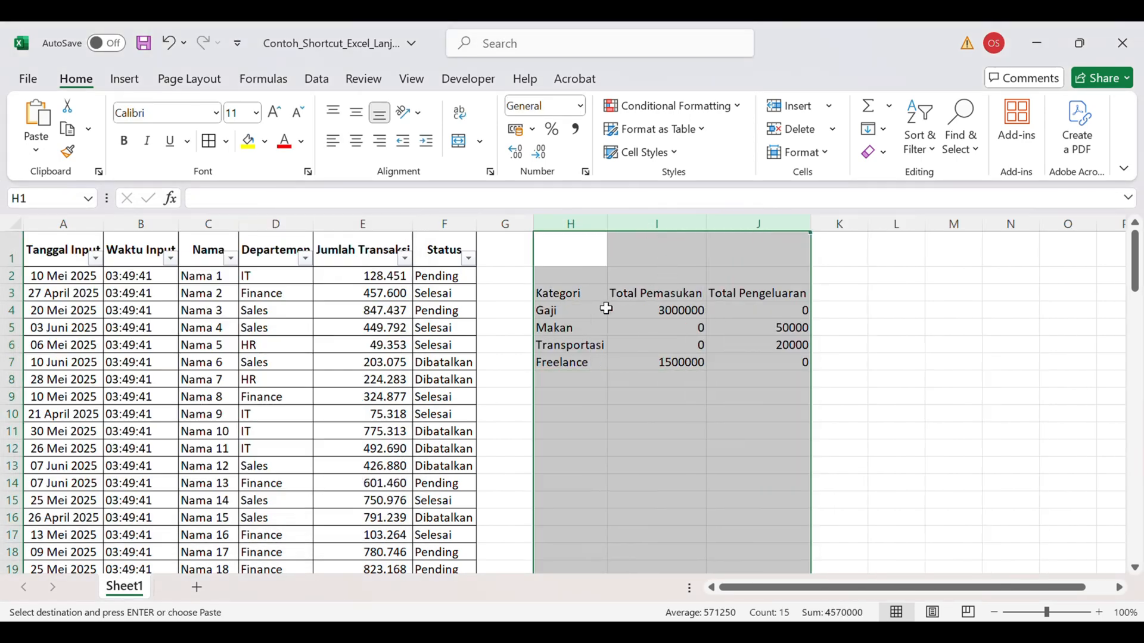
{"action": "left_click_drag", "start_coordinate": [588, 298], "coordinate": [771, 365]}
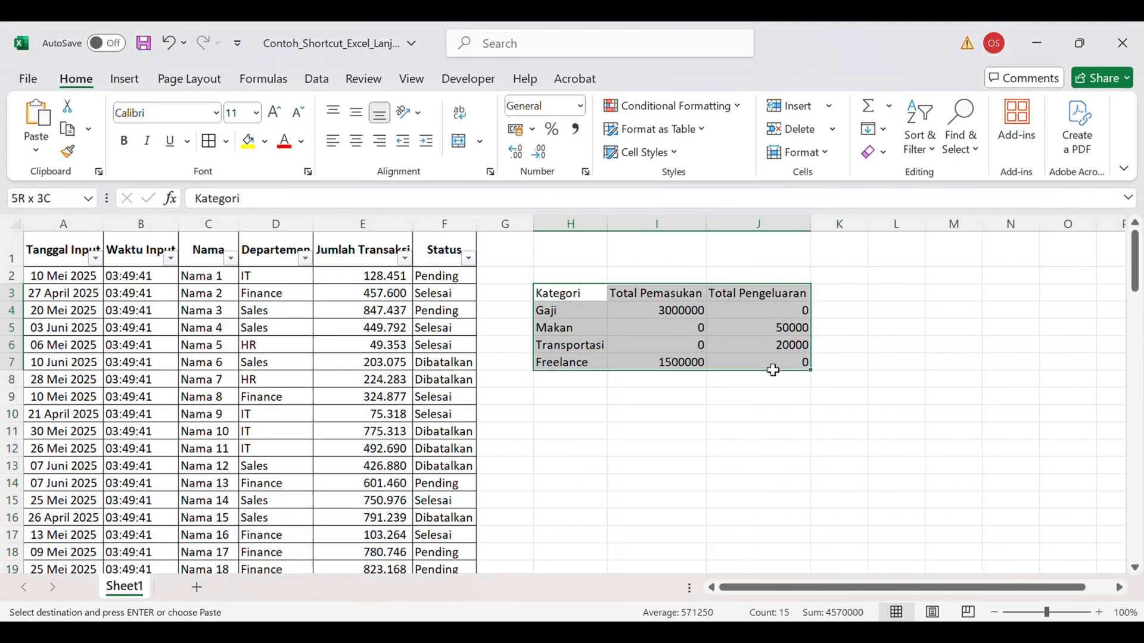
{"action": "left_click", "coordinate": [211, 147]}
{"action": "left_click", "coordinate": [685, 326]}
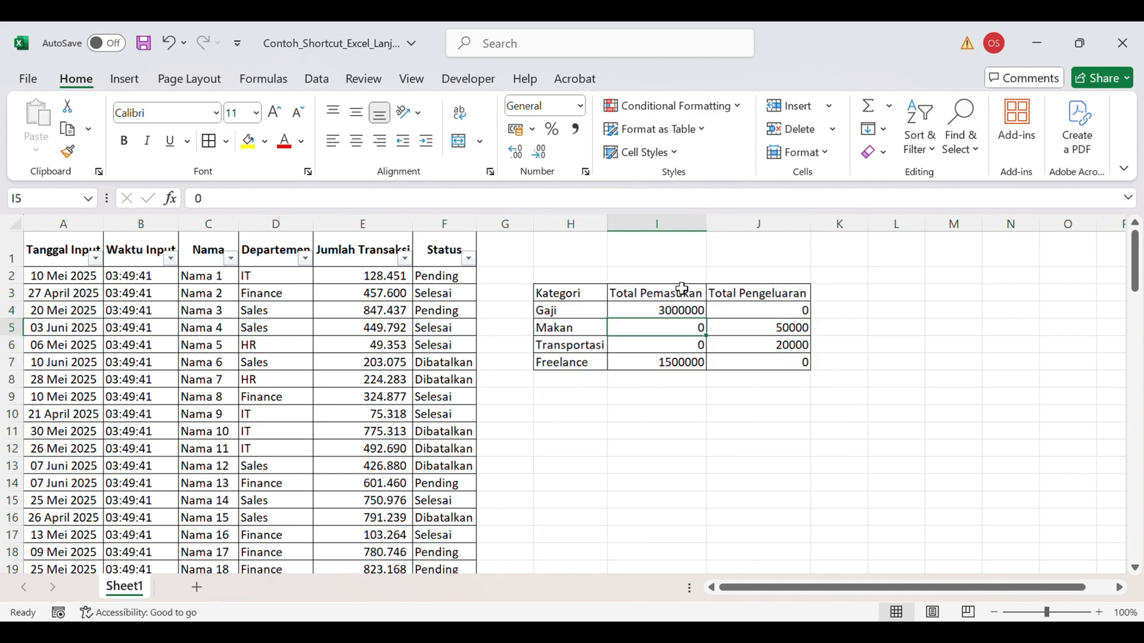
Step: Format columns I and J as Accounting with no decimal places
{"action": "left_click", "coordinate": [685, 223]}
{"action": "left_click", "coordinate": [767, 220]}
{"action": "left_click_drag", "start_coordinate": [750, 219], "coordinate": [632, 217]}
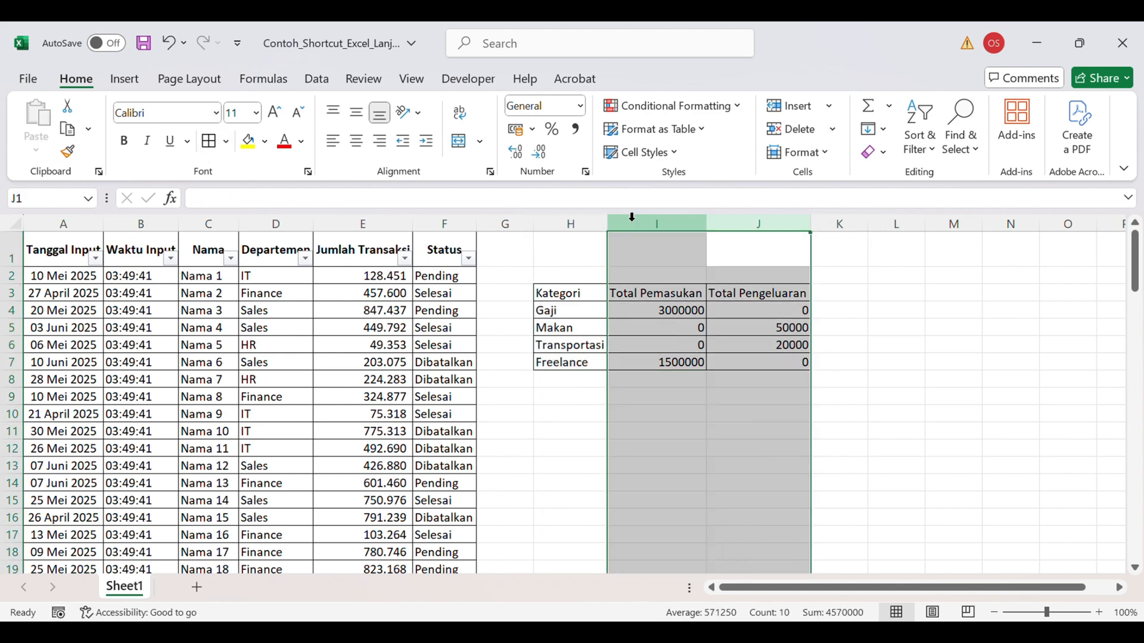
{"action": "left_click", "coordinate": [579, 105]}
{"action": "left_click", "coordinate": [581, 257]}
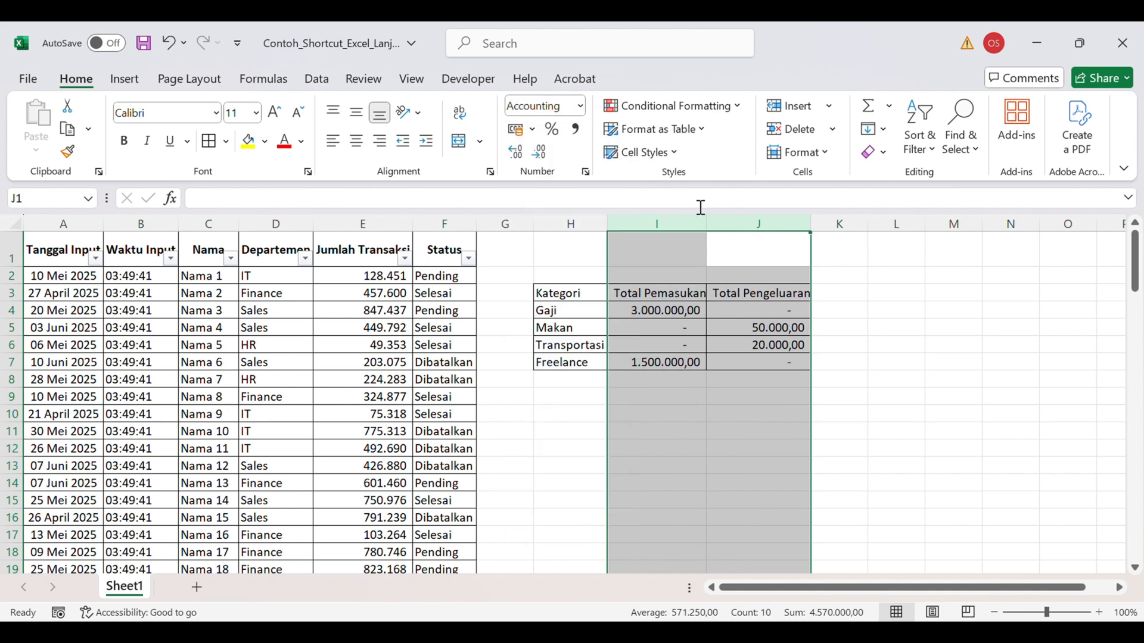
{"action": "left_click", "coordinate": [538, 153]}
{"action": "left_click", "coordinate": [539, 153]}
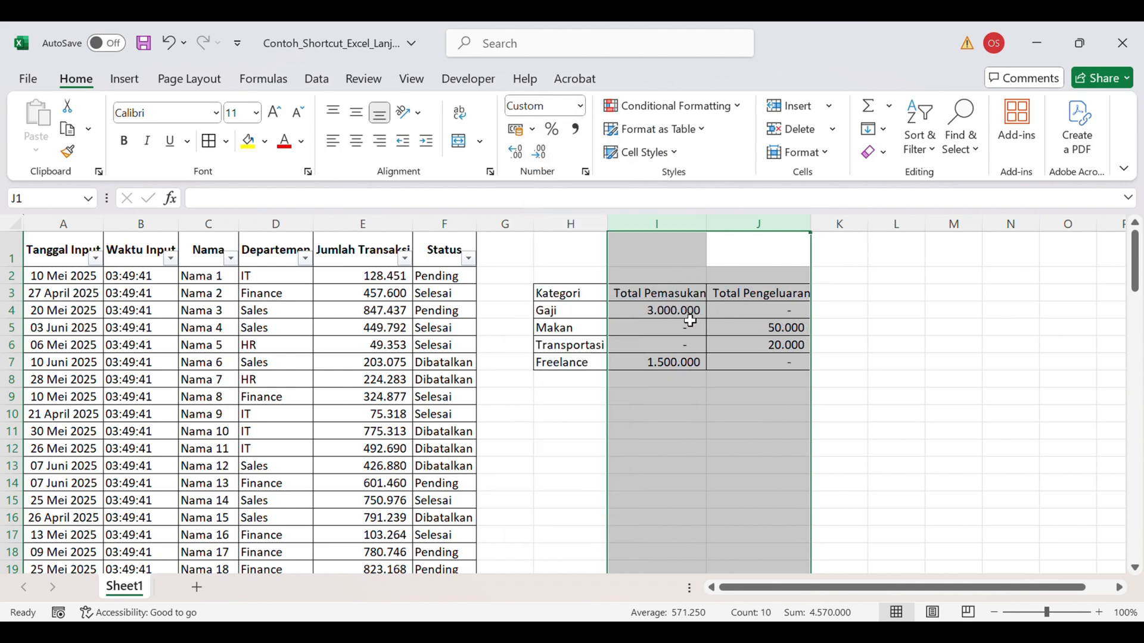
Step: Compare the pasted values in I4:J7 with the source formula in cell B2 of the Arus_Kas_Otomatis workbook's Rekap sheet
{"action": "left_click", "coordinate": [675, 310]}
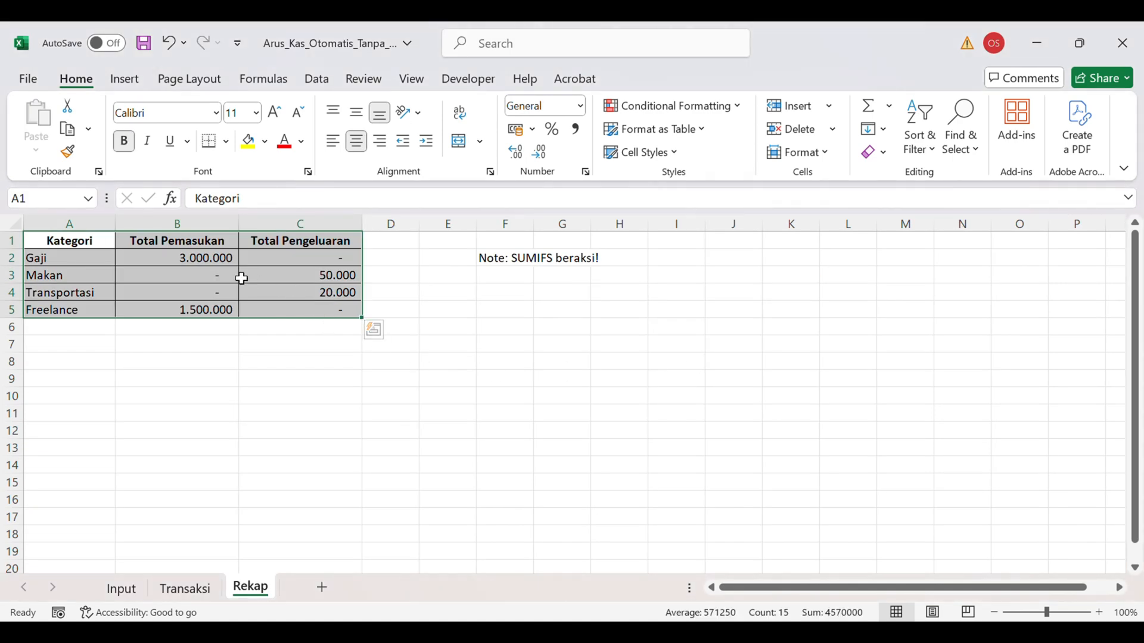
{"action": "left_click", "coordinate": [216, 262]}
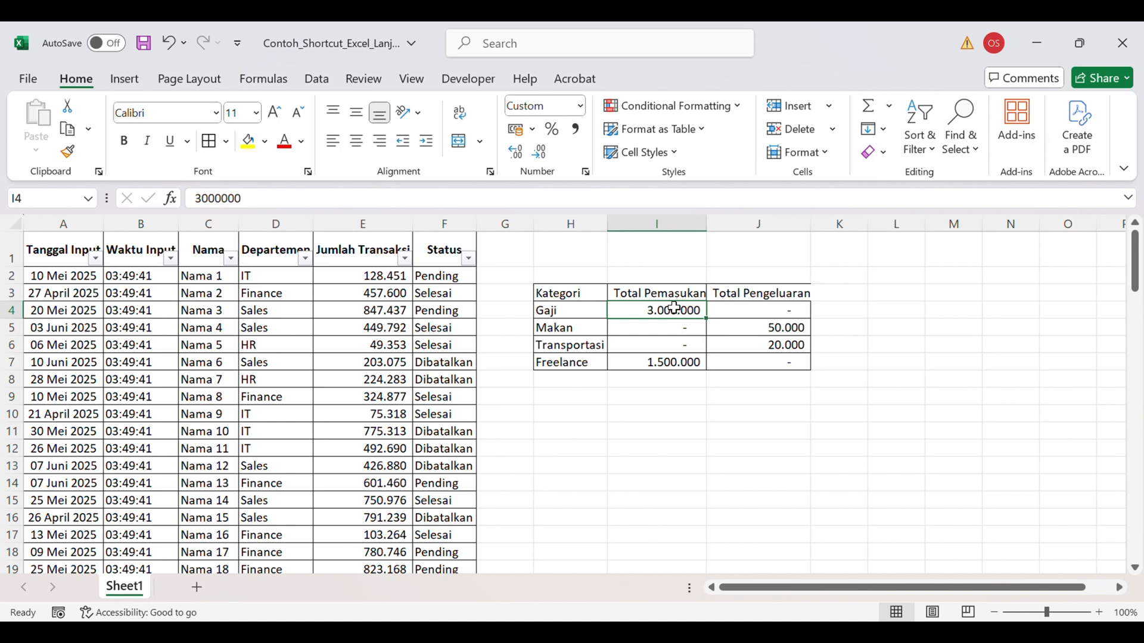
{"action": "left_click_drag", "start_coordinate": [681, 311], "coordinate": [760, 360]}
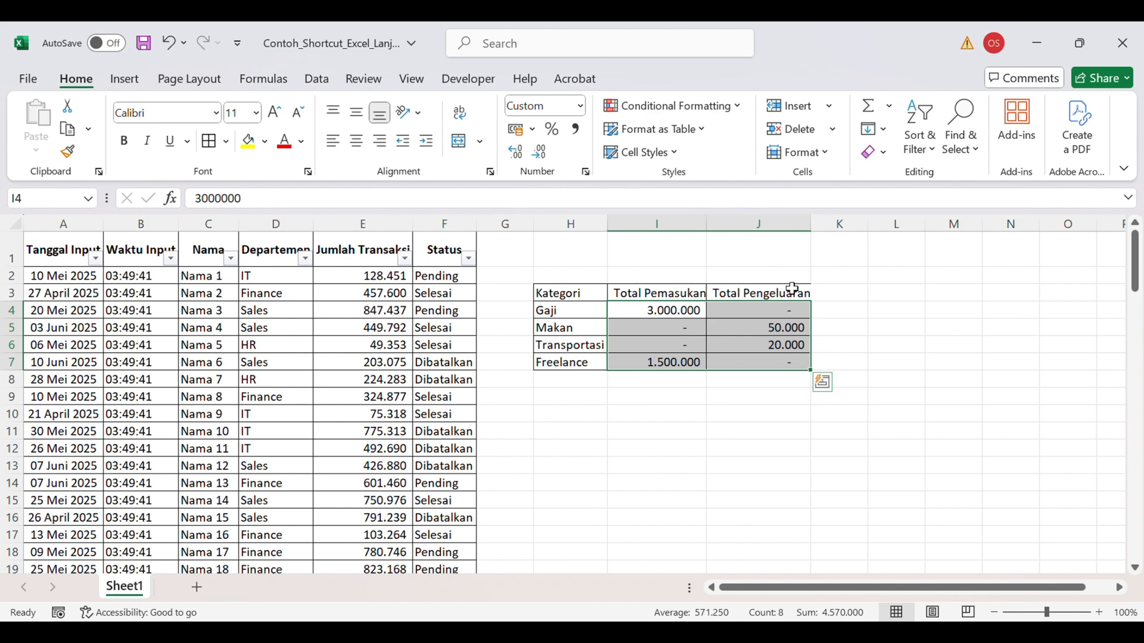
{"action": "left_click", "coordinate": [669, 312]}
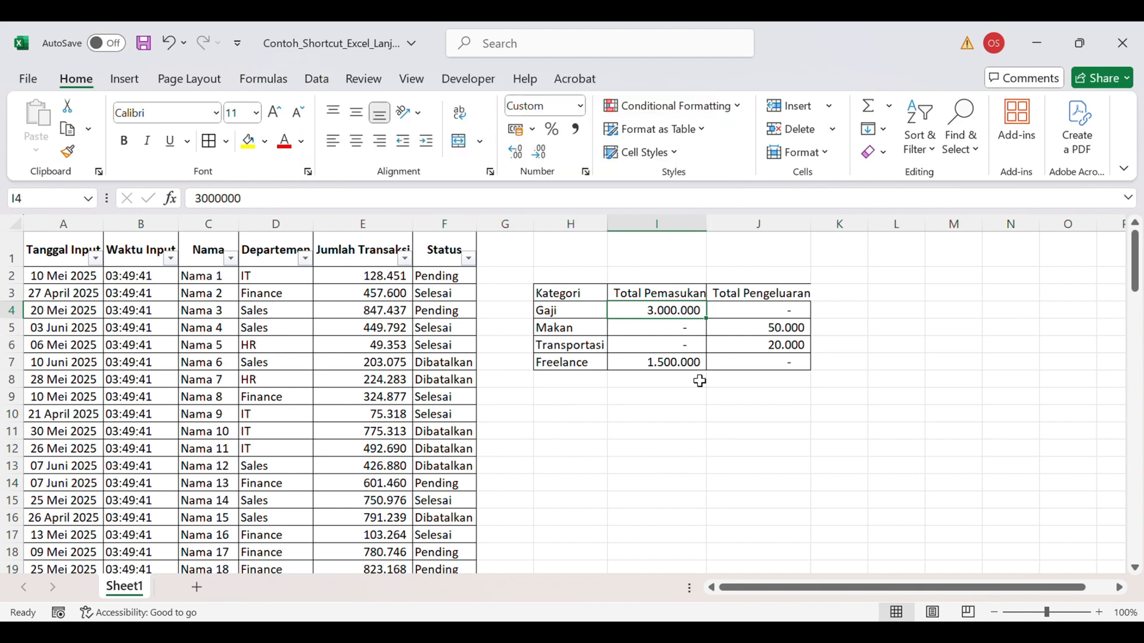
{"action": "left_click", "coordinate": [786, 383]}
{"action": "left_click", "coordinate": [751, 346]}
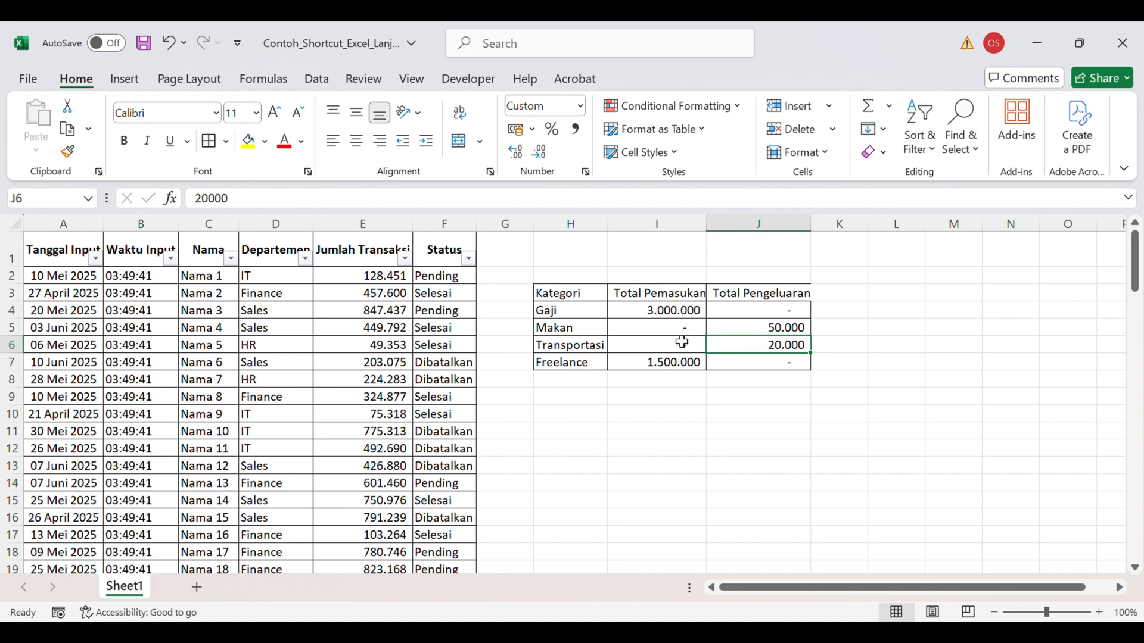
Step: Fill the summary table's header row H3:J3 with yellow
{"action": "left_click", "coordinate": [713, 380]}
{"action": "left_click", "coordinate": [646, 385]}
{"action": "left_click_drag", "start_coordinate": [571, 293], "coordinate": [774, 295]}
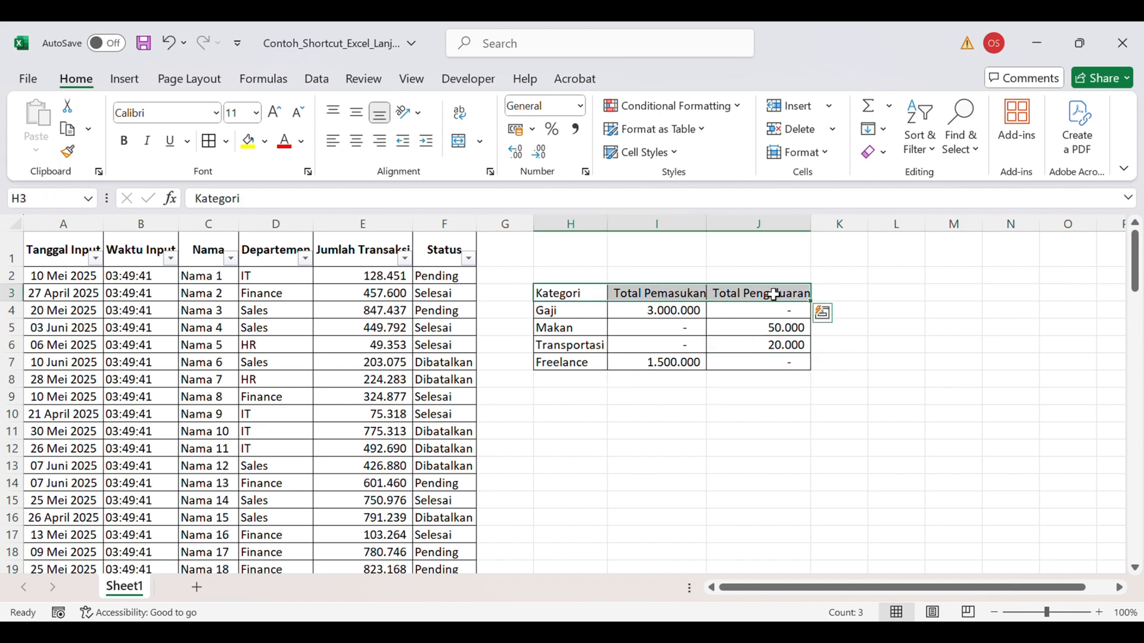
{"action": "left_click", "coordinate": [251, 144]}
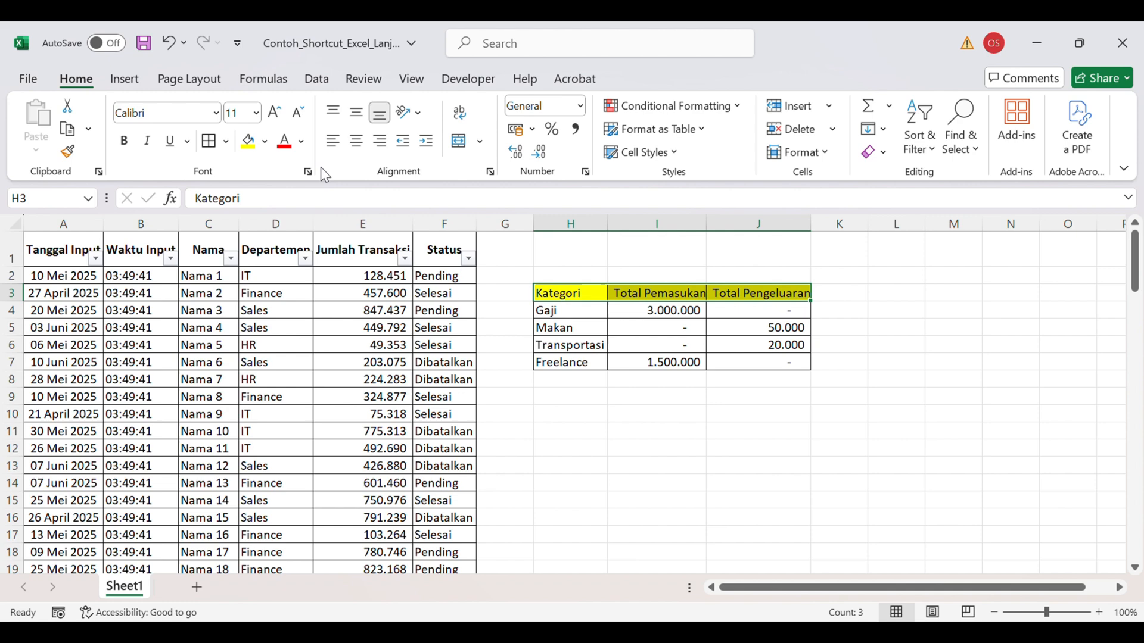
Step: Repeat the yellow fill on the Gaji row, first on H4 and then on I4:J4
{"action": "left_click", "coordinate": [569, 311]}
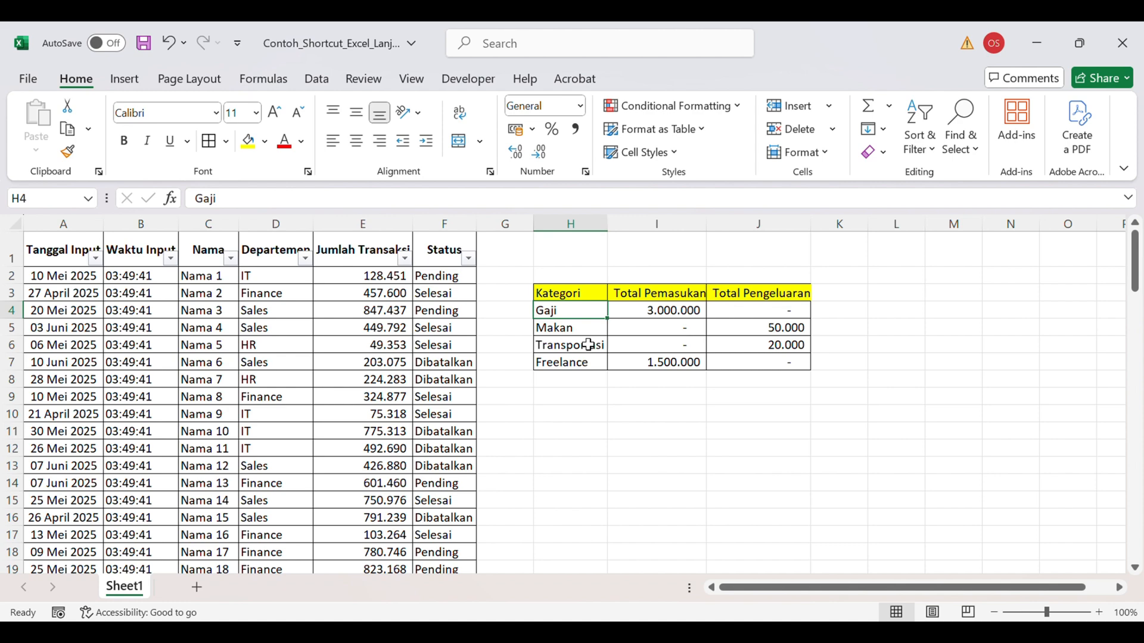
{"action": "key", "text": "F4"}
{"action": "key", "text": "Right"}
{"action": "key", "text": "shift+Right"}
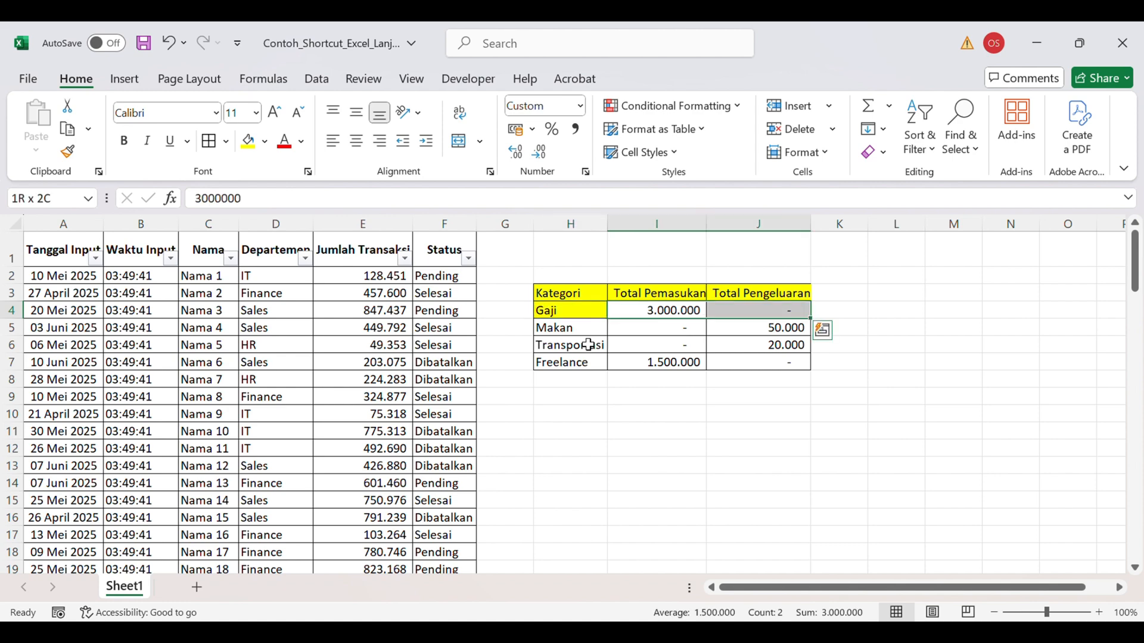
{"action": "key", "text": "F4"}
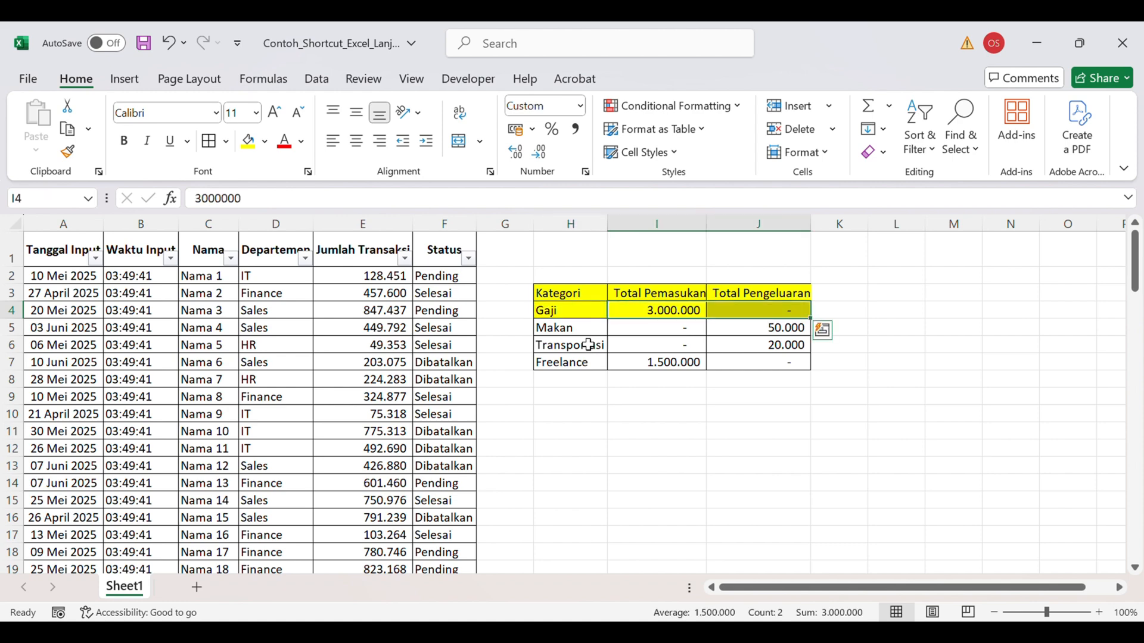
Step: Repeat the yellow fill on the Makan and Transportasi rows, H5:J5 and H6:J6
{"action": "key", "text": "Down"}
{"action": "key", "text": "Left"}
{"action": "key", "text": "shift+Right"}
{"action": "key", "text": "shift+Right"}
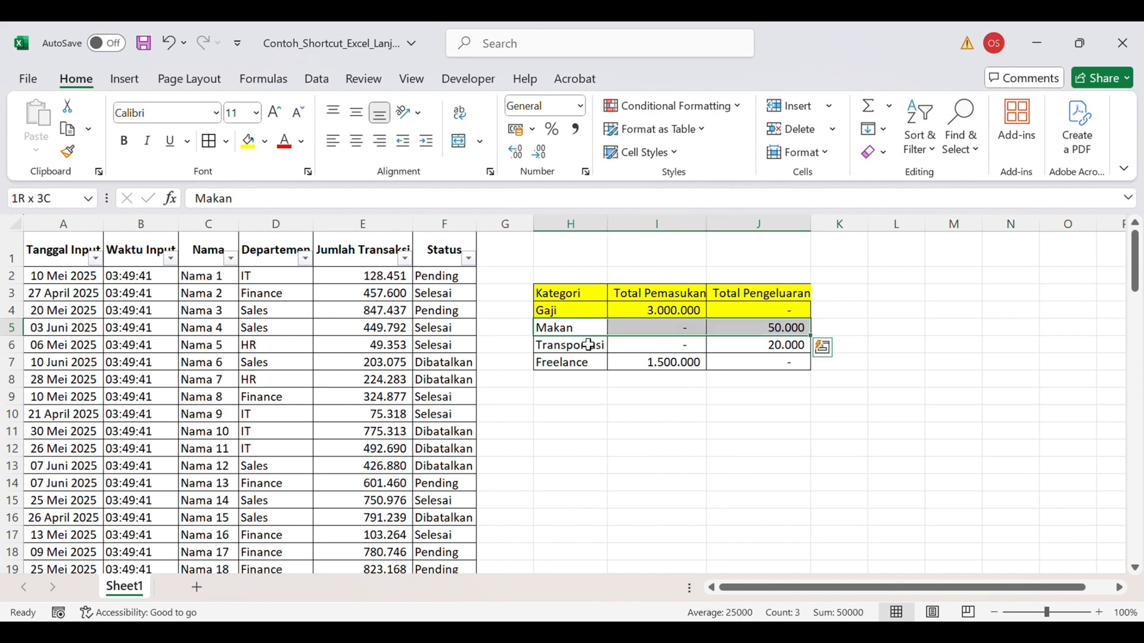
{"action": "key", "text": "F4"}
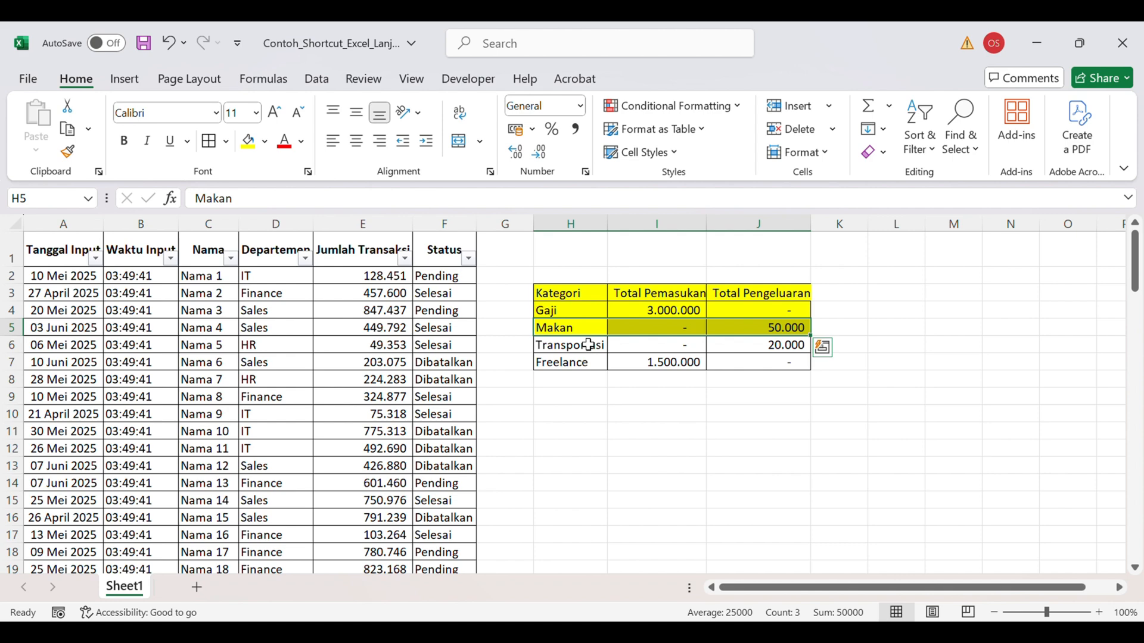
{"action": "key", "text": "Down"}
{"action": "key", "text": "shift+Right"}
{"action": "key", "text": "shift+Right"}
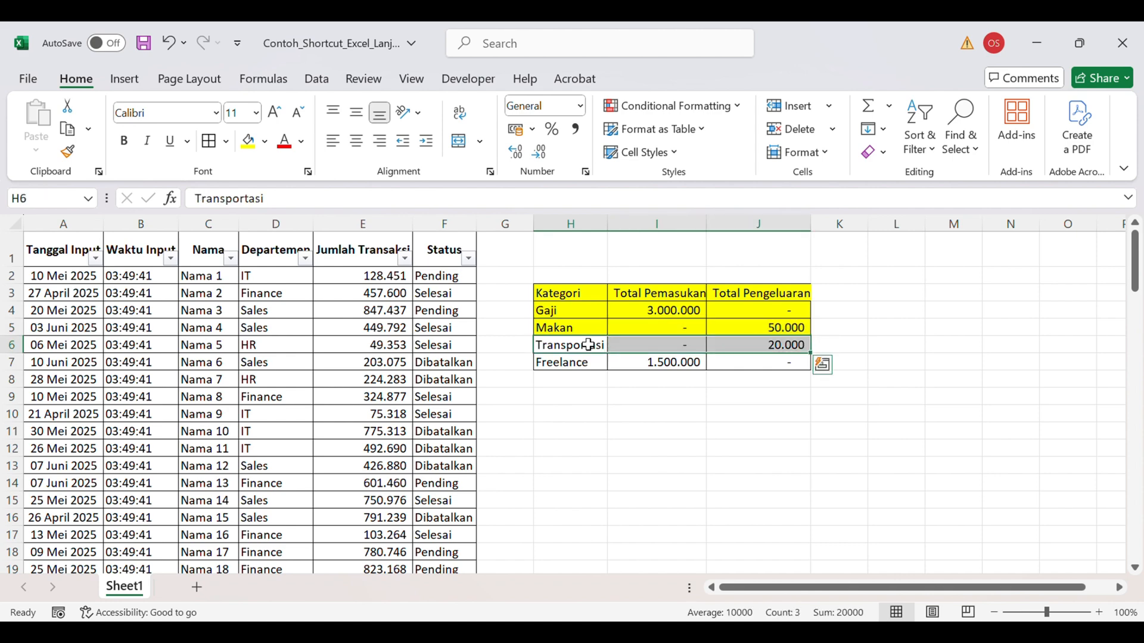
{"action": "key", "text": "F4"}
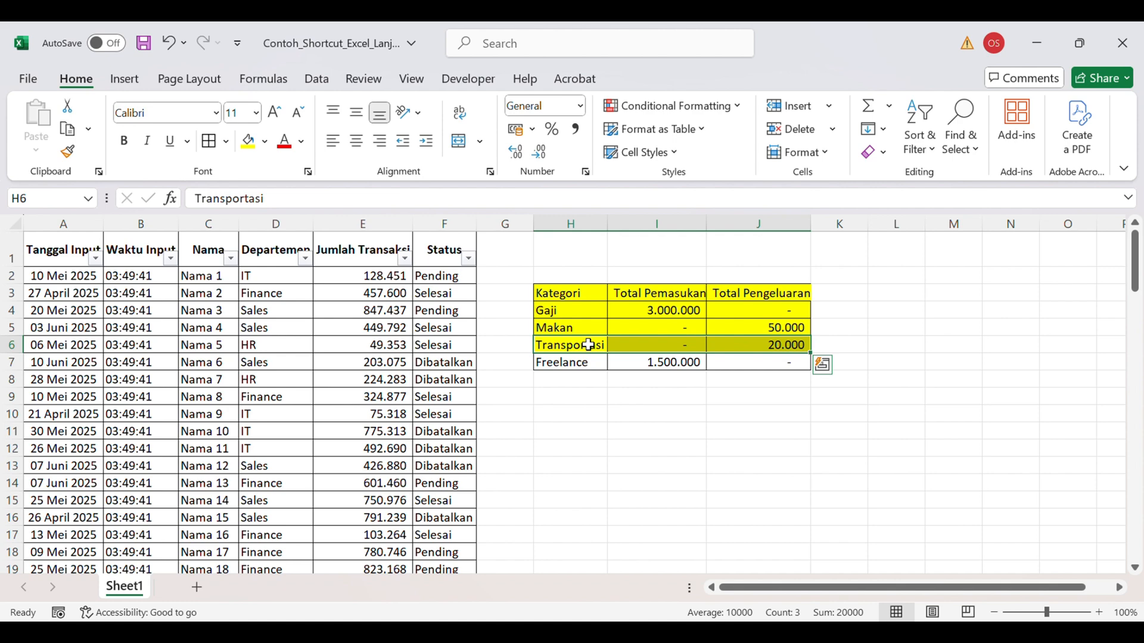
{"action": "left_click", "coordinate": [623, 379]}
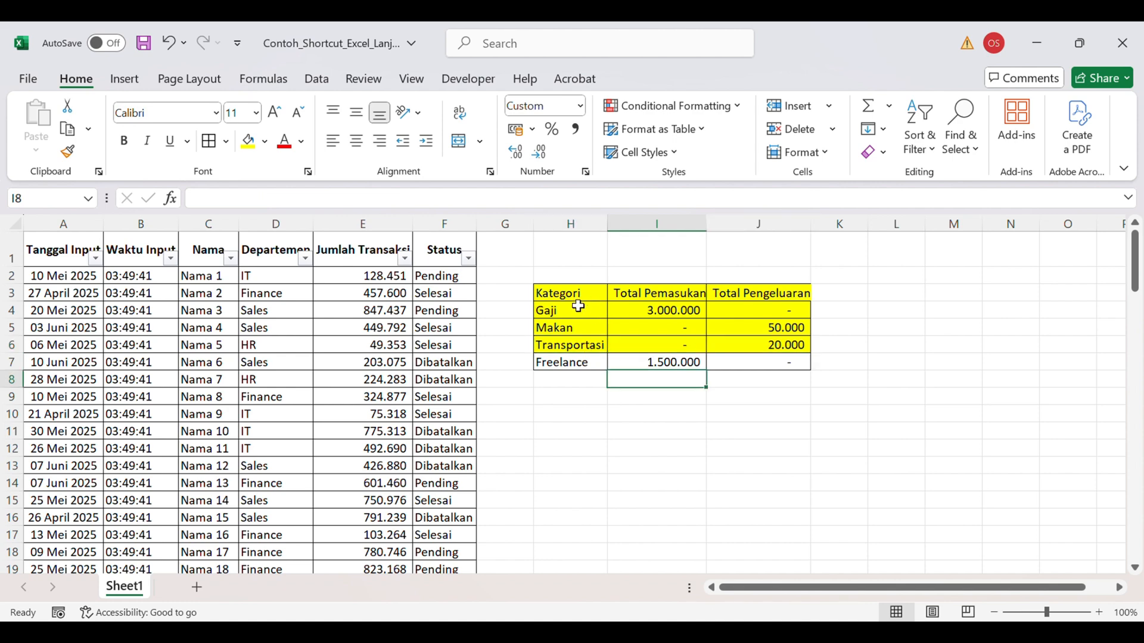
Step: Remove the fill colour from the Gaji, Makan and Transportasi rows in H4:J6
{"action": "left_click_drag", "start_coordinate": [578, 307], "coordinate": [799, 345]}
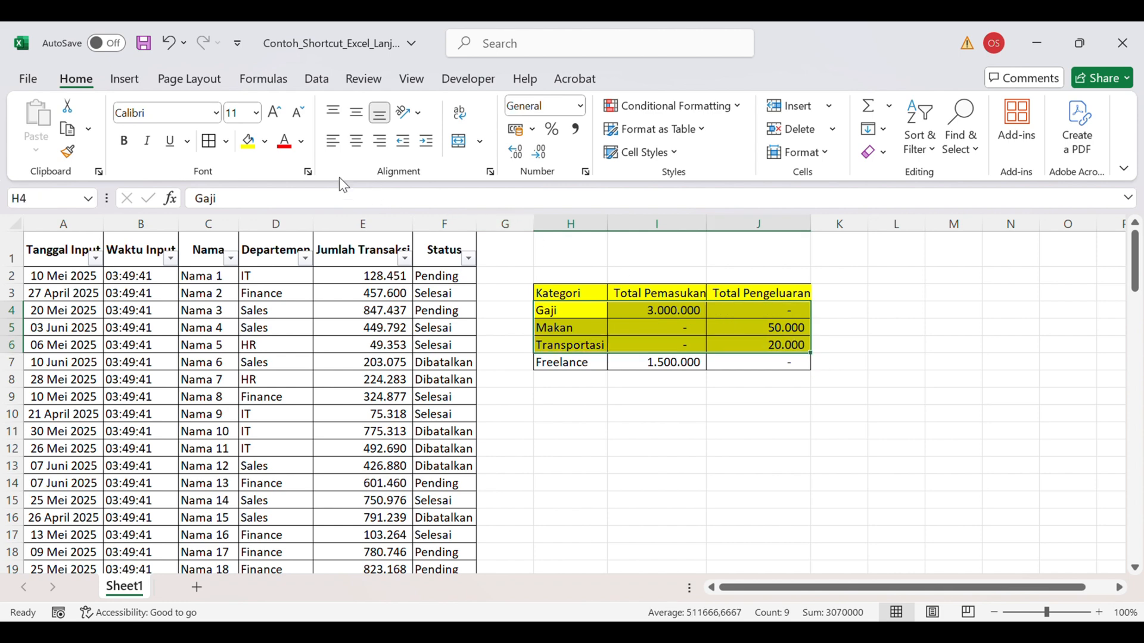
{"action": "left_click", "coordinate": [265, 141]}
{"action": "left_click", "coordinate": [292, 444]}
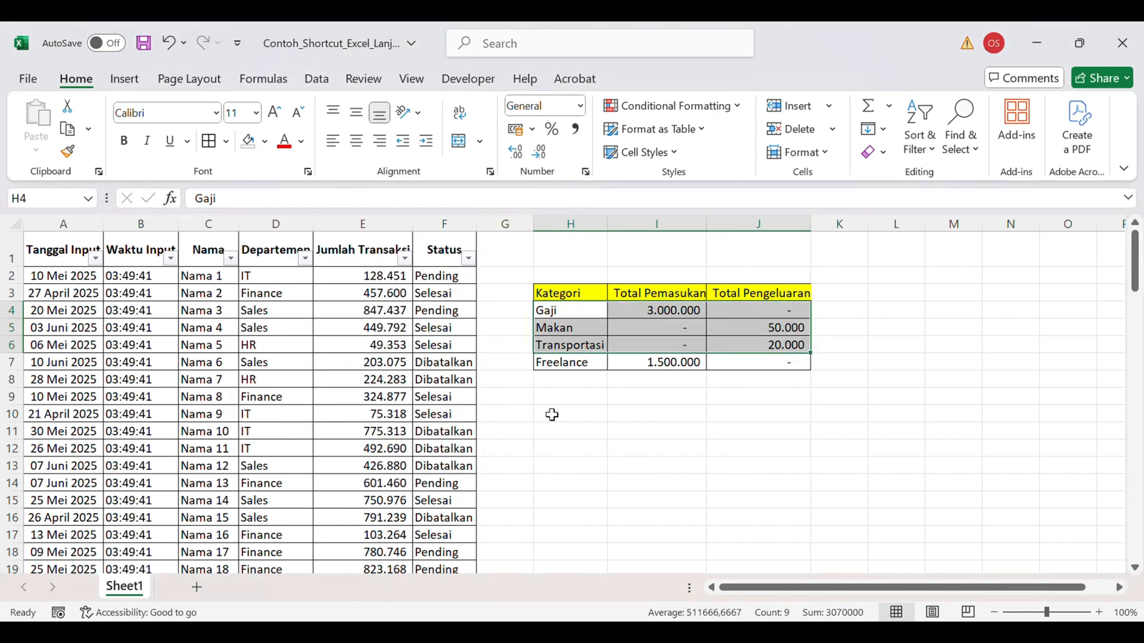
{"action": "left_click", "coordinate": [552, 414]}
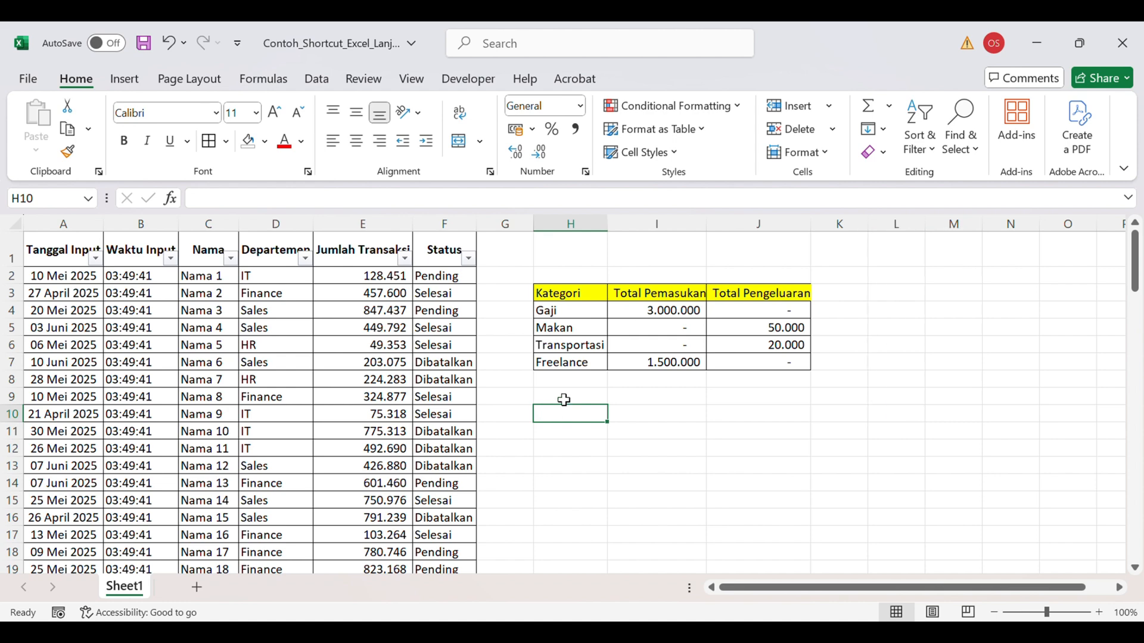
{"action": "left_click", "coordinate": [688, 402]}
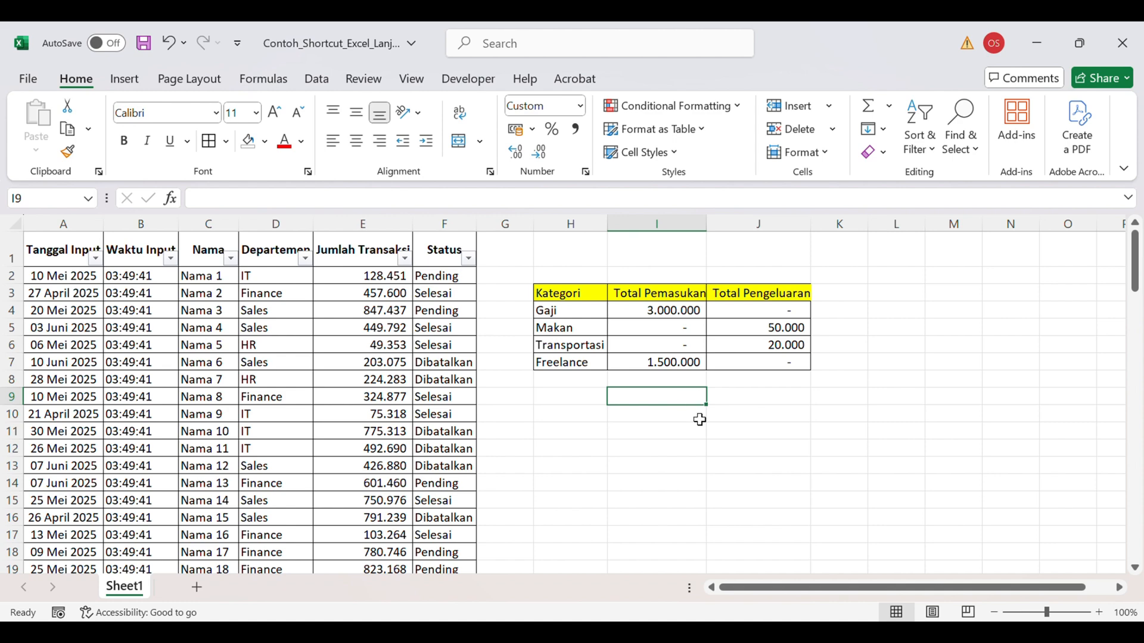
{"action": "left_click", "coordinate": [697, 416]}
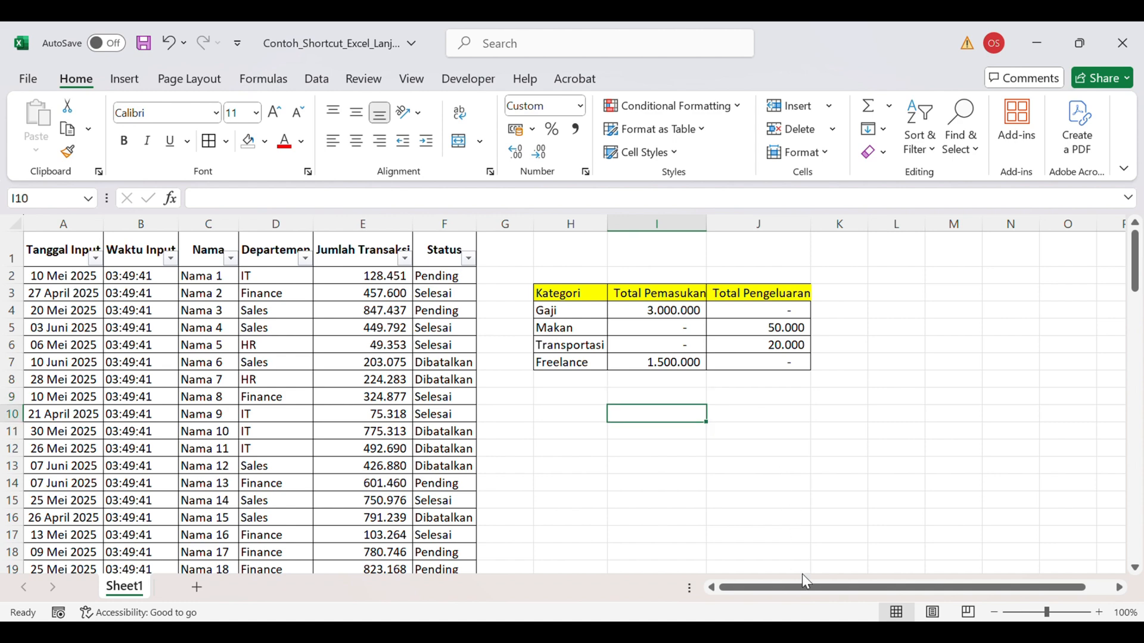
Step: Switch to the Arus_Kas_Otomatis workbook and display the formulas instead of values on the Rekap sheet
{"action": "left_click", "coordinate": [727, 634]}
{"action": "left_click", "coordinate": [782, 584]}
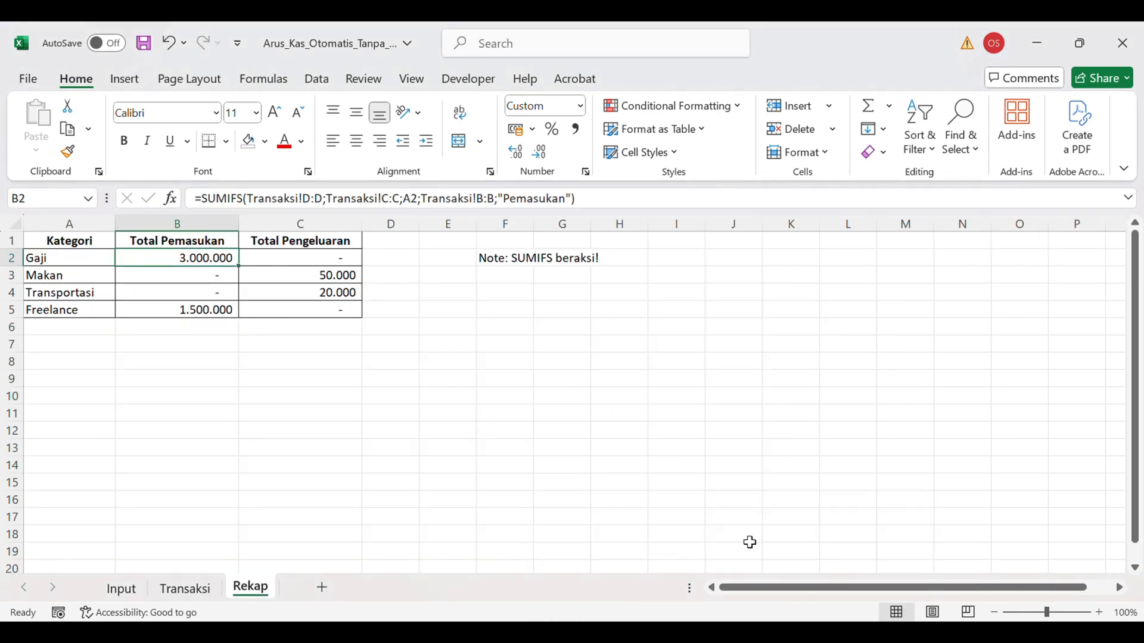
{"action": "left_click", "coordinate": [408, 377]}
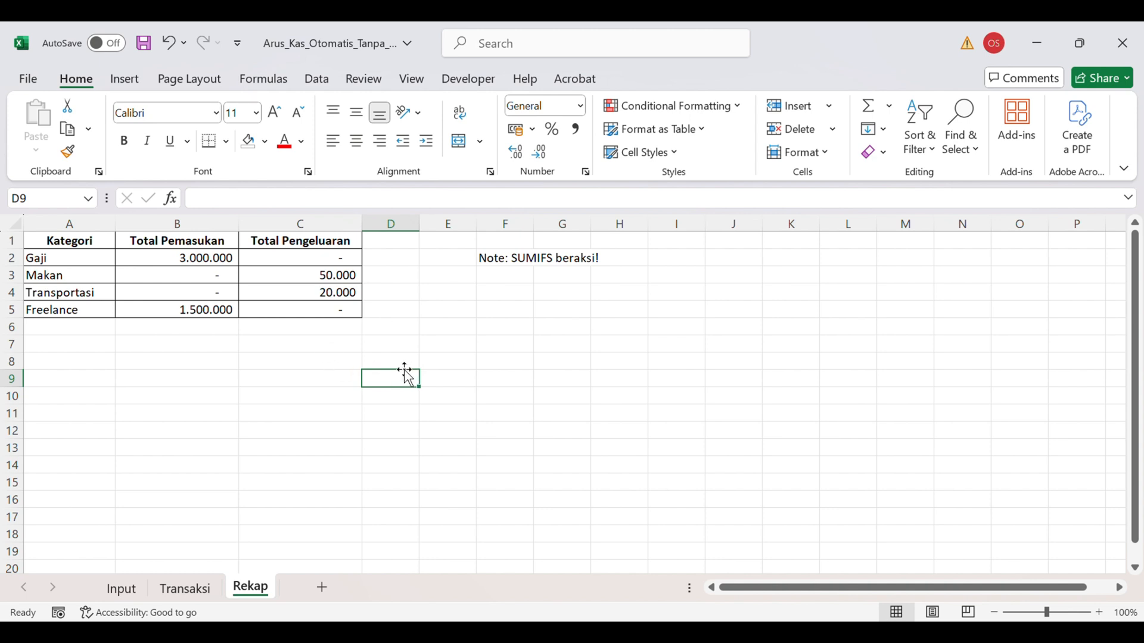
{"action": "left_click", "coordinate": [252, 291]}
{"action": "key", "text": "ctrl+grave"}
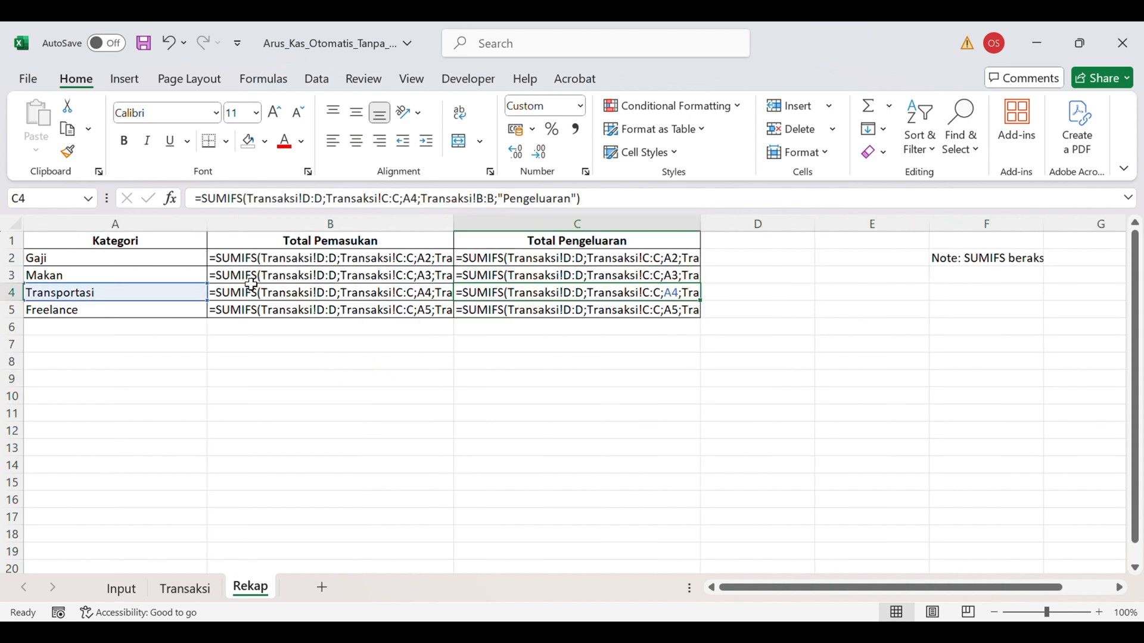
Step: Examine the SUMIFS formulas for the Makan row in the Total Pemasukan and Total Pengeluaran columns
{"action": "left_click", "coordinate": [402, 279]}
{"action": "left_click", "coordinate": [505, 276]}
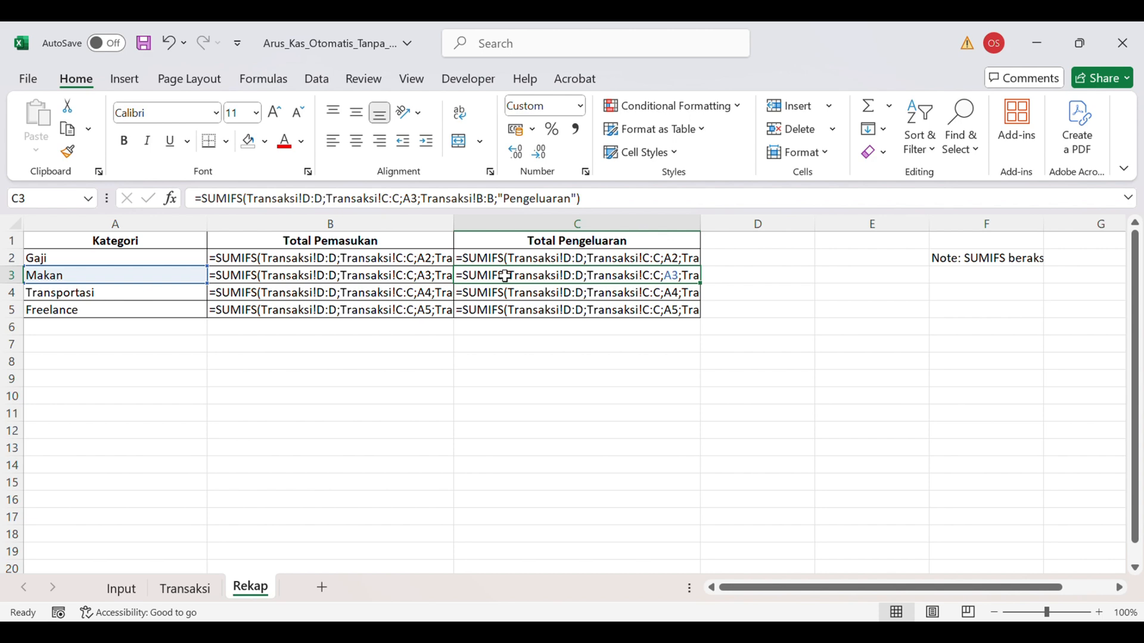
{"action": "left_click", "coordinate": [381, 275]}
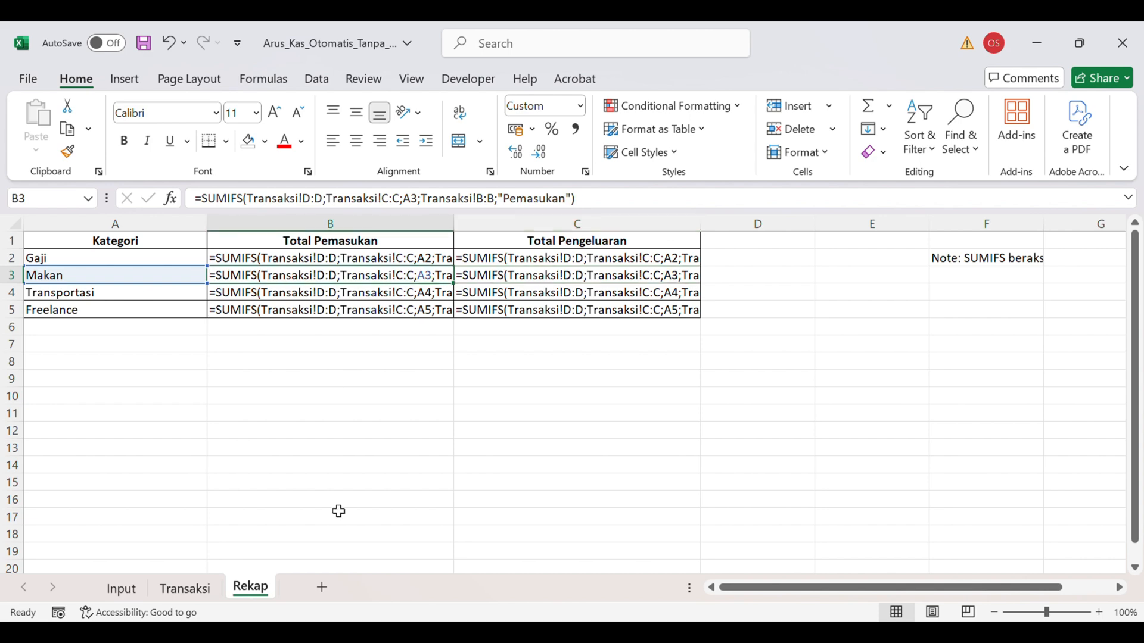
Step: Display the formulas on the Transaksi sheet to examine them, and switch the sheet back to values
{"action": "left_click", "coordinate": [194, 590]}
{"action": "left_click", "coordinate": [414, 290]}
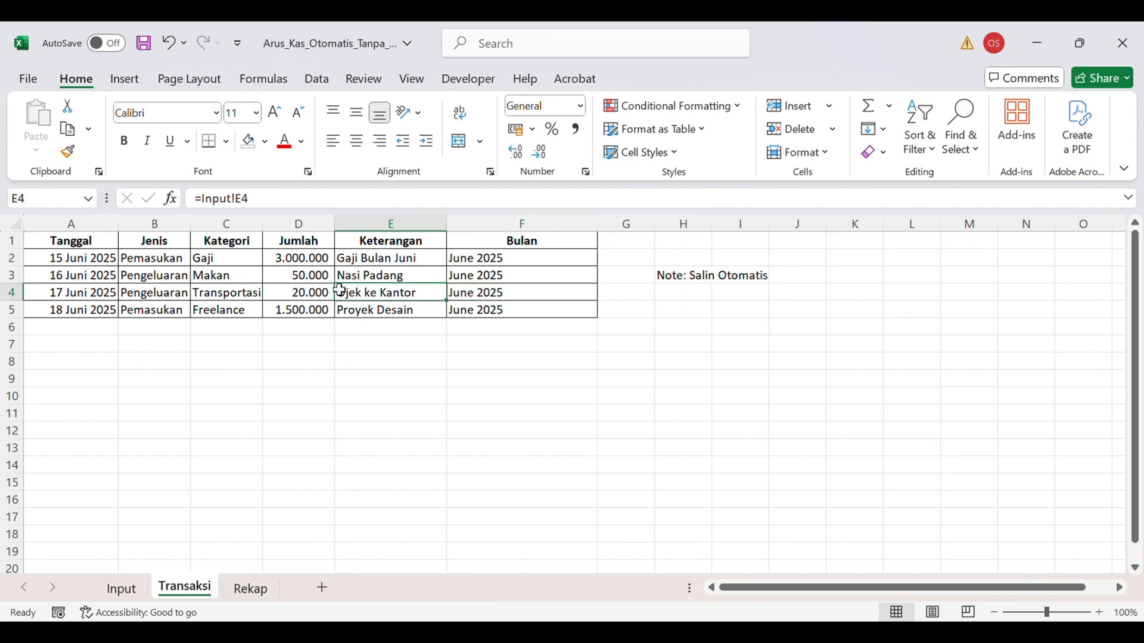
{"action": "key", "text": "ctrl+grave"}
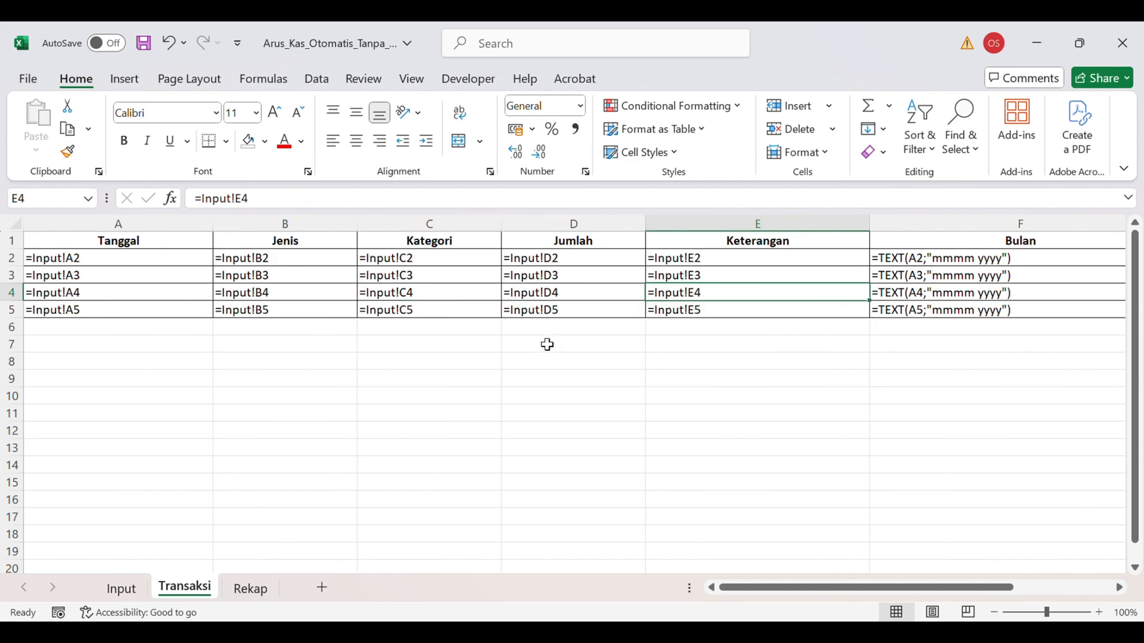
{"action": "key", "text": "ctrl+grave"}
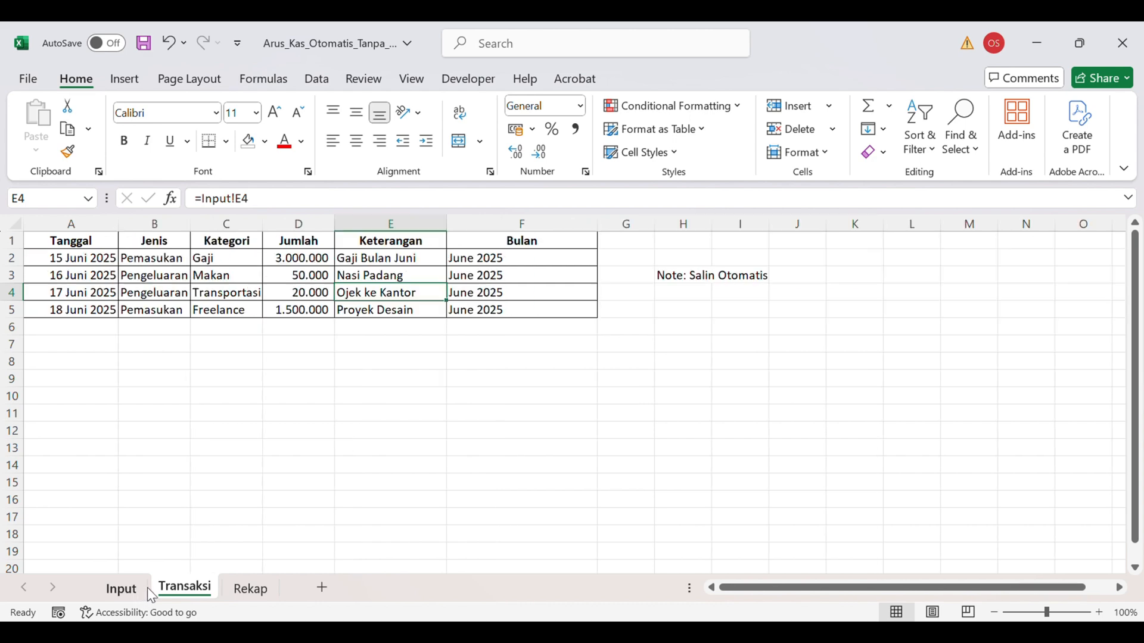
{"action": "key", "text": "ctrl+grave"}
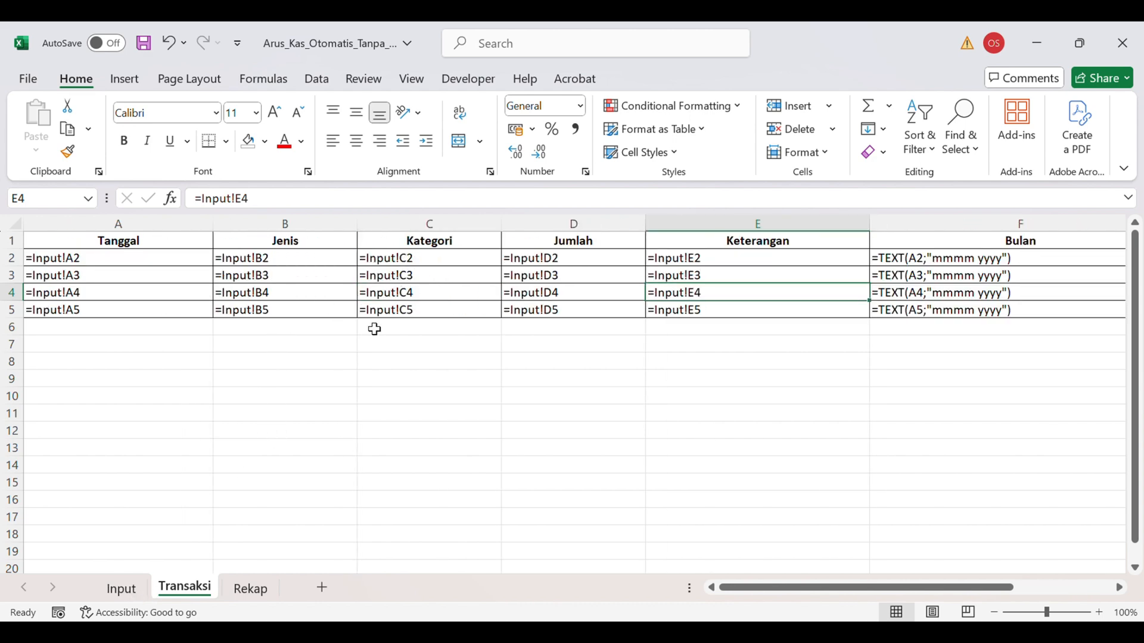
{"action": "key", "text": "ctrl+grave"}
Step: Check the Input sheet, review the Rekap sheet's formulas once more, and return Rekap to showing values
{"action": "left_click", "coordinate": [122, 588]}
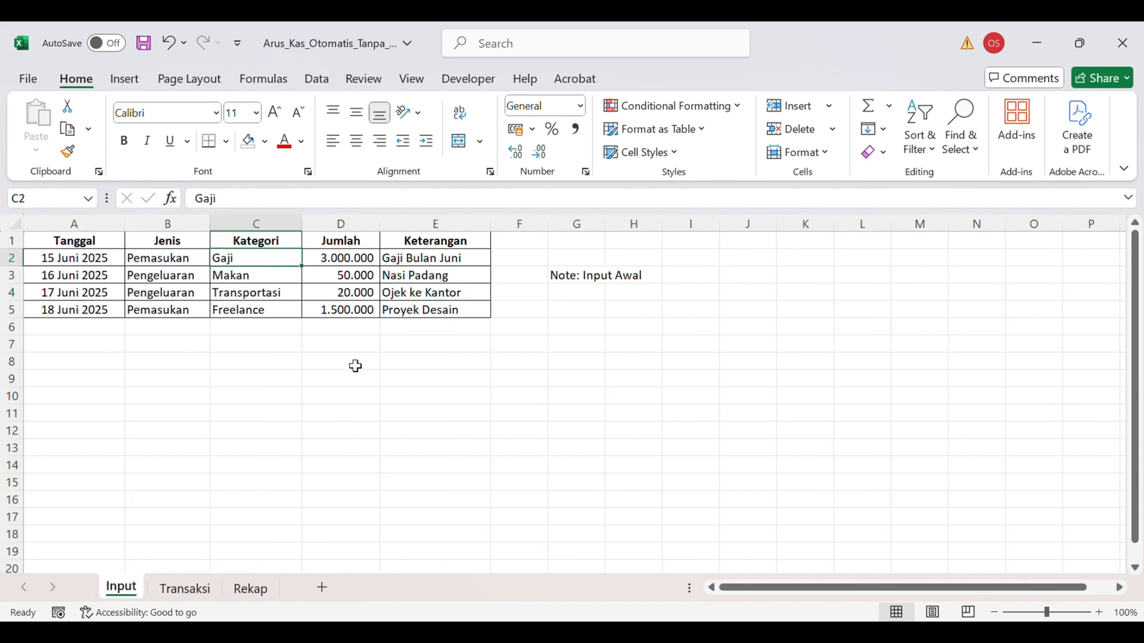
{"action": "left_click", "coordinate": [251, 588]}
{"action": "key", "text": "ctrl+grave"}
{"action": "key", "text": "ctrl+grave"}
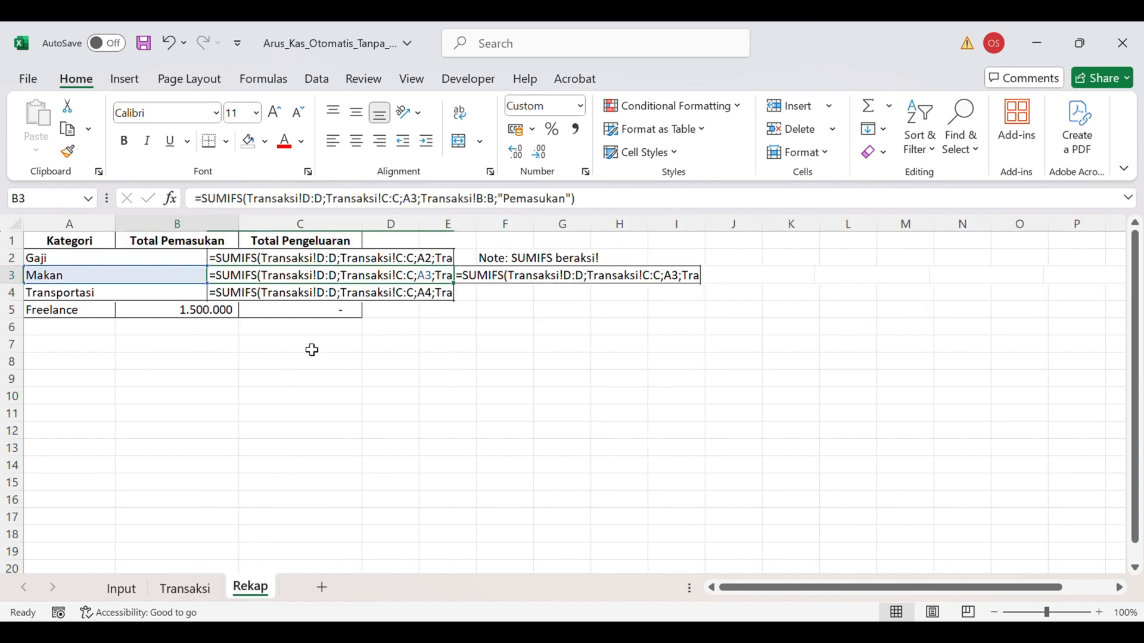
{"action": "left_click", "coordinate": [528, 275]}
{"action": "left_click", "coordinate": [379, 287]}
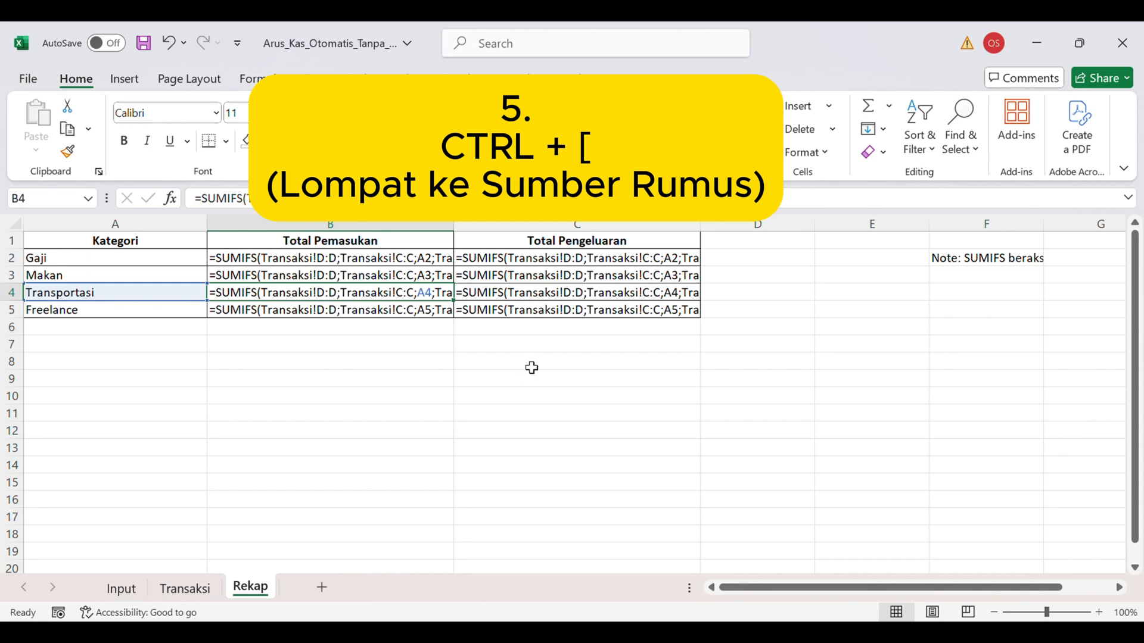
{"action": "left_click", "coordinate": [531, 366]}
{"action": "key", "text": "ctrl+grave"}
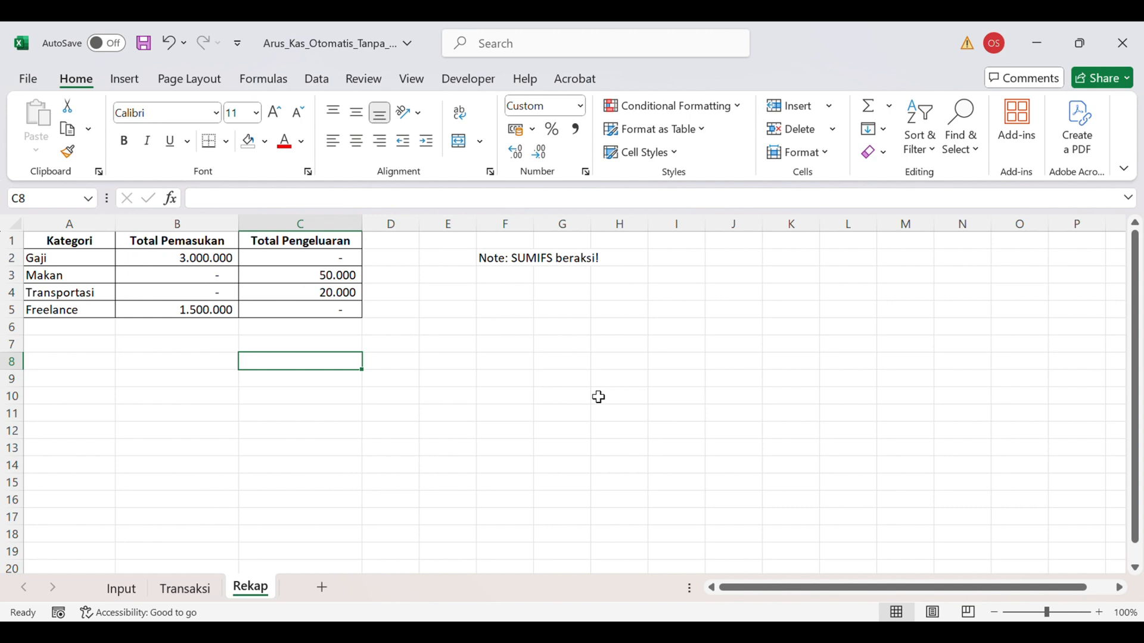
Step: Examine the Gaji row's Total Pemasukan formula on the Rekap sheet and the Transaksi sheet it refers to
{"action": "left_click", "coordinate": [224, 258]}
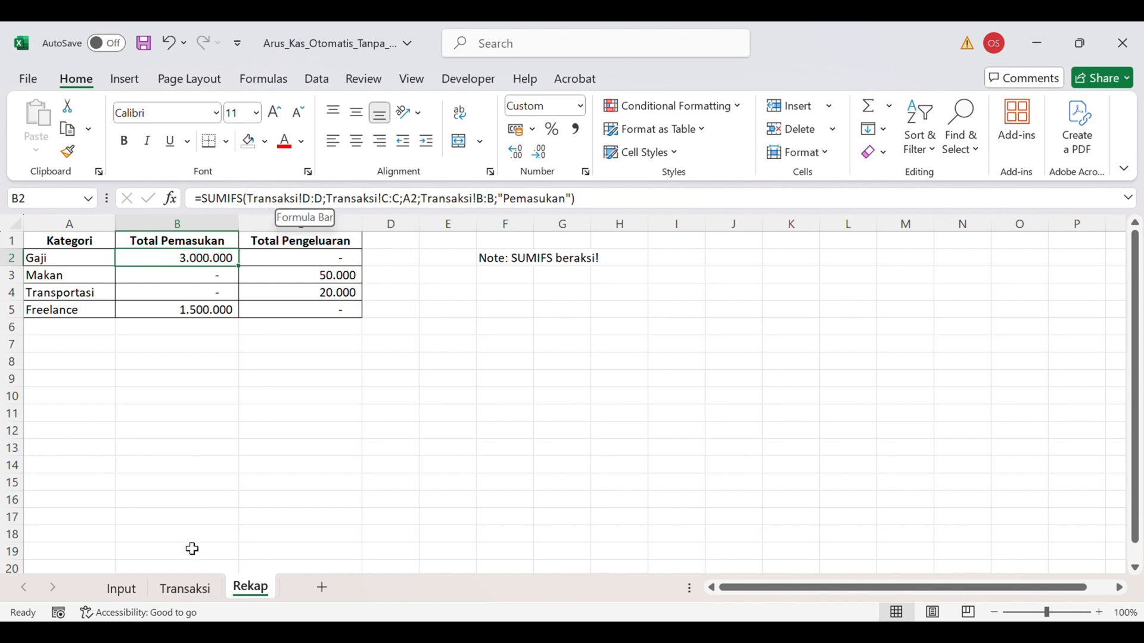
{"action": "left_click", "coordinate": [184, 589]}
{"action": "left_click", "coordinate": [256, 597]}
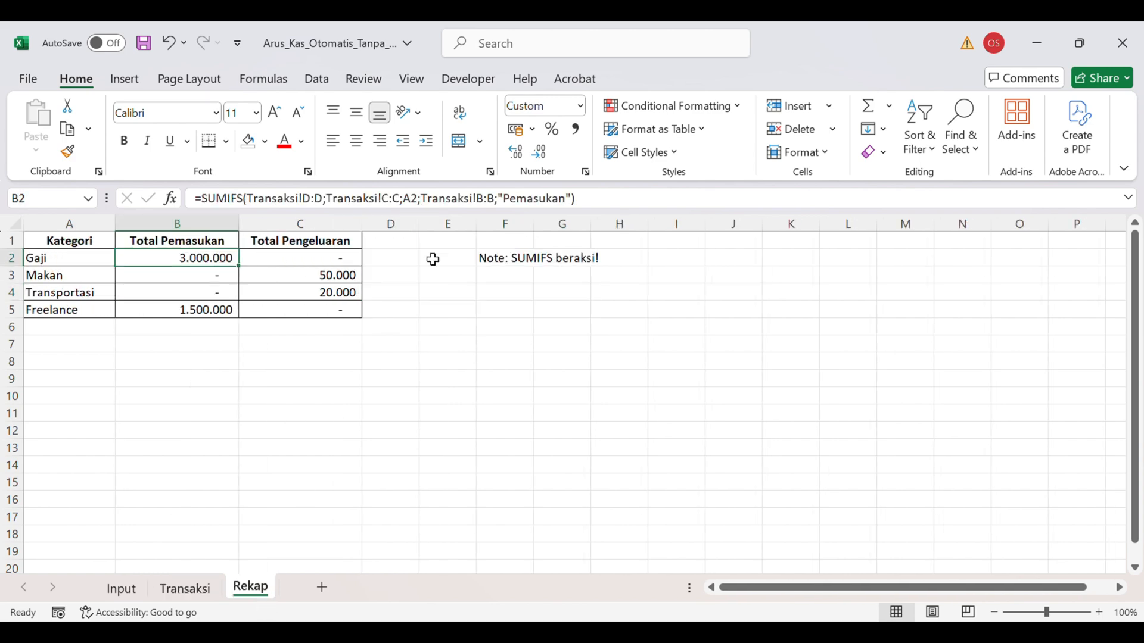
{"action": "left_click", "coordinate": [186, 590]}
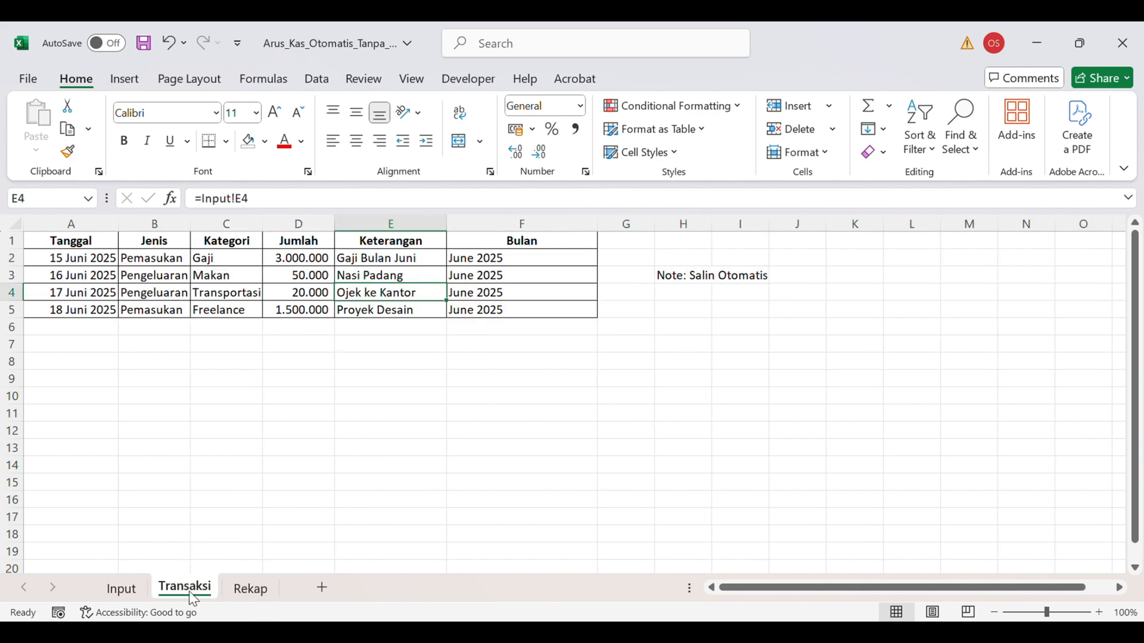
{"action": "left_click", "coordinate": [248, 590]}
Step: Jump from the Gaji row's Total Pengeluaran formula in C2 on Rekap to its source column on Transaksi
{"action": "left_click", "coordinate": [316, 262]}
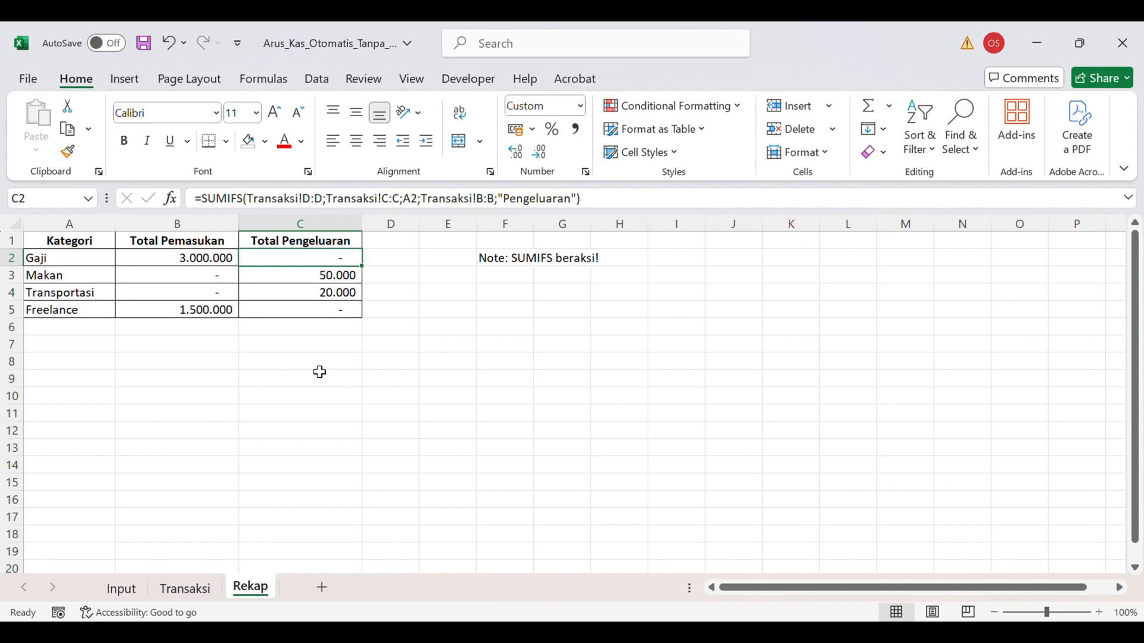
{"action": "key", "text": "ctrl+Page_Up"}
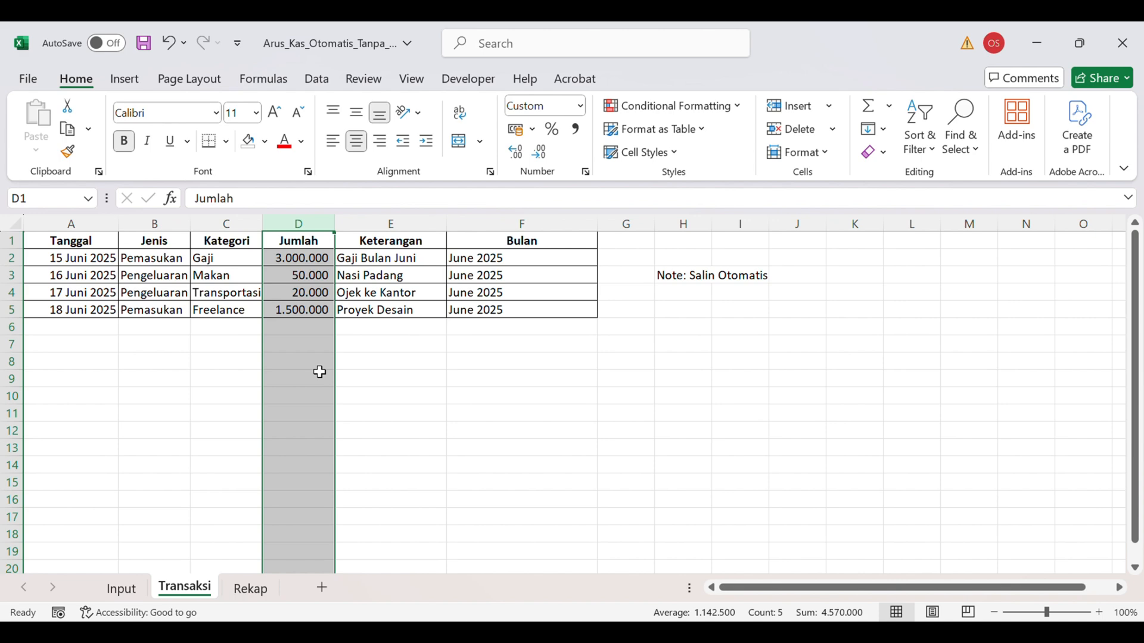
{"action": "left_click", "coordinate": [259, 590]}
{"action": "left_click", "coordinate": [185, 587]}
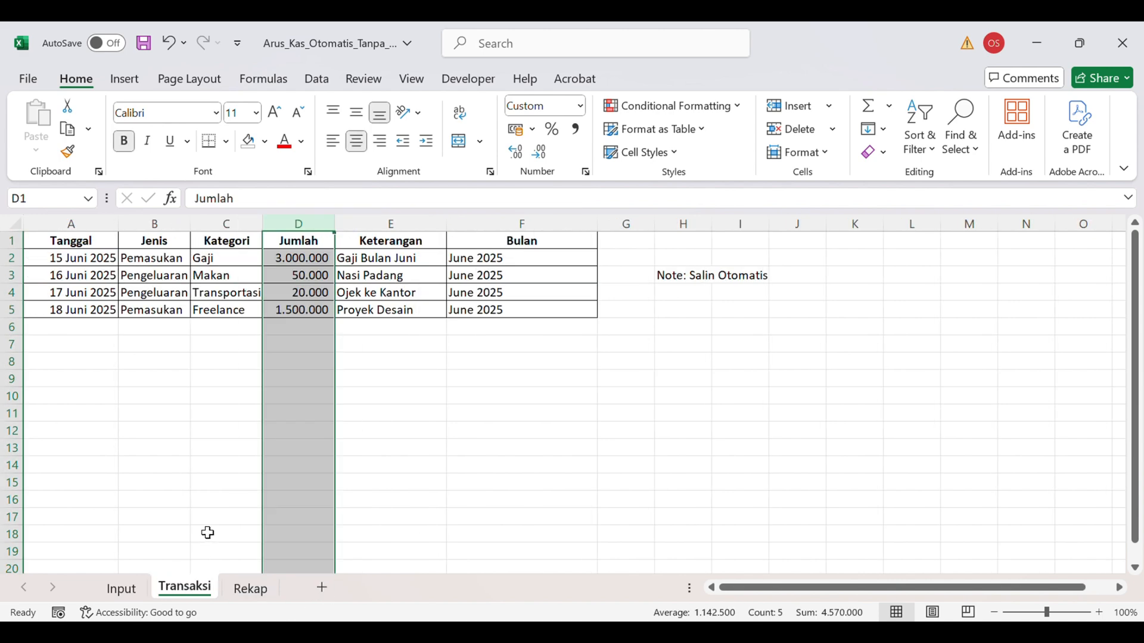
Step: Jump from the Makan row's Jumlah formula in D3 on Transaksi to its source cell on the Input sheet
{"action": "left_click", "coordinate": [305, 271]}
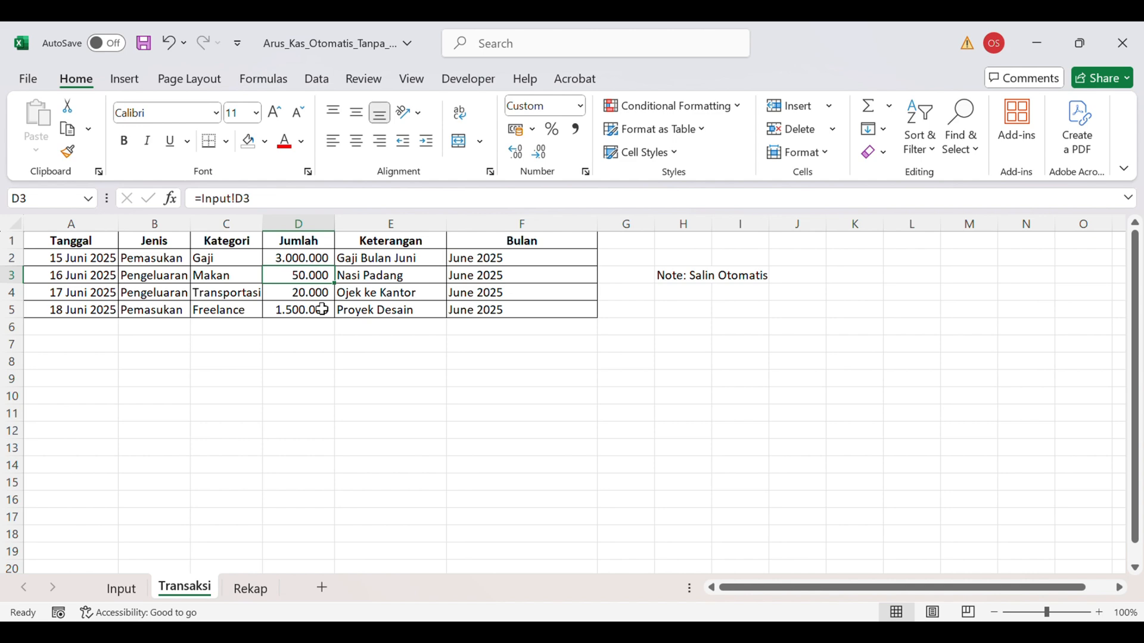
{"action": "key", "text": "ctrl+Page_Up"}
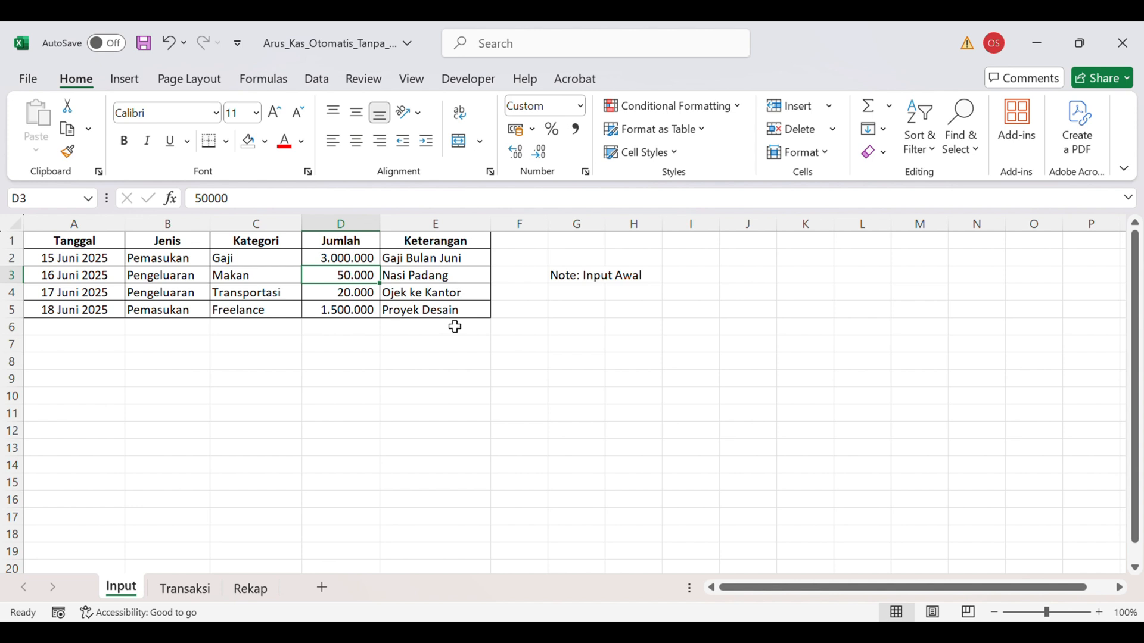
{"action": "left_click", "coordinate": [497, 329]}
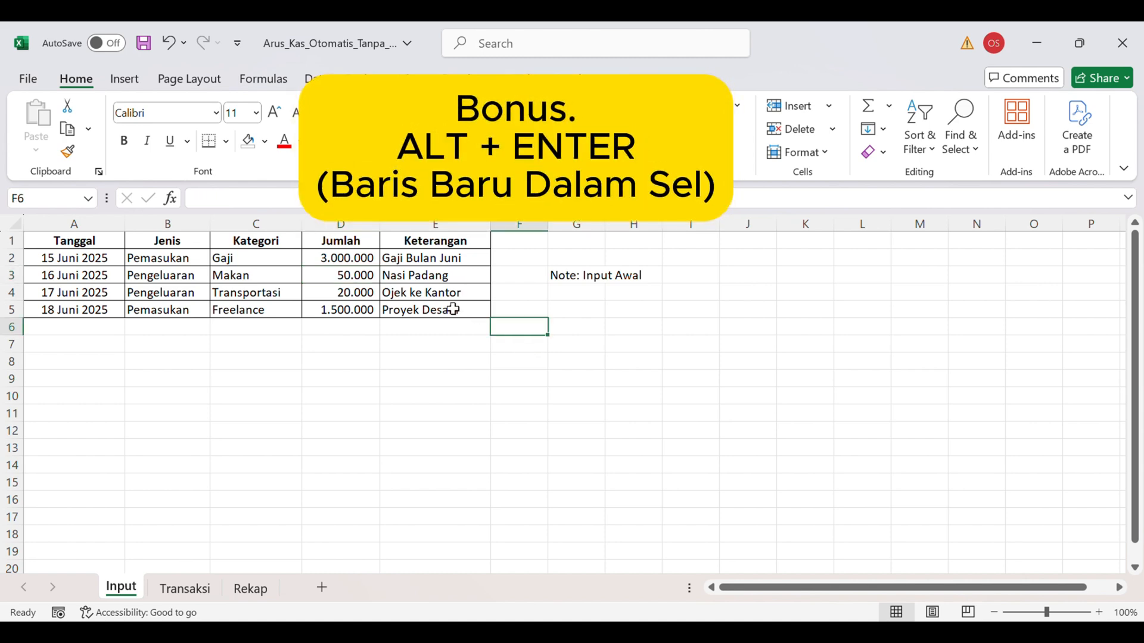
Step: Jump from the Makan row's Keterangan formula in E3 on Transaksi to its source cell on the Input sheet
{"action": "left_click", "coordinate": [196, 588]}
{"action": "left_click", "coordinate": [405, 276]}
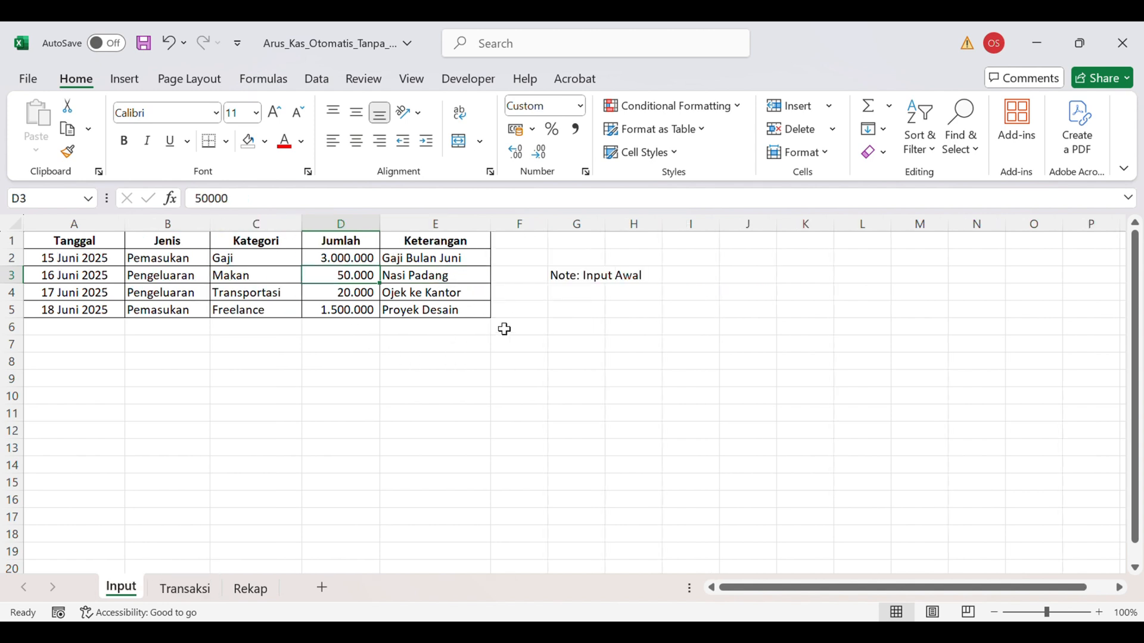
{"action": "left_click", "coordinate": [505, 327]}
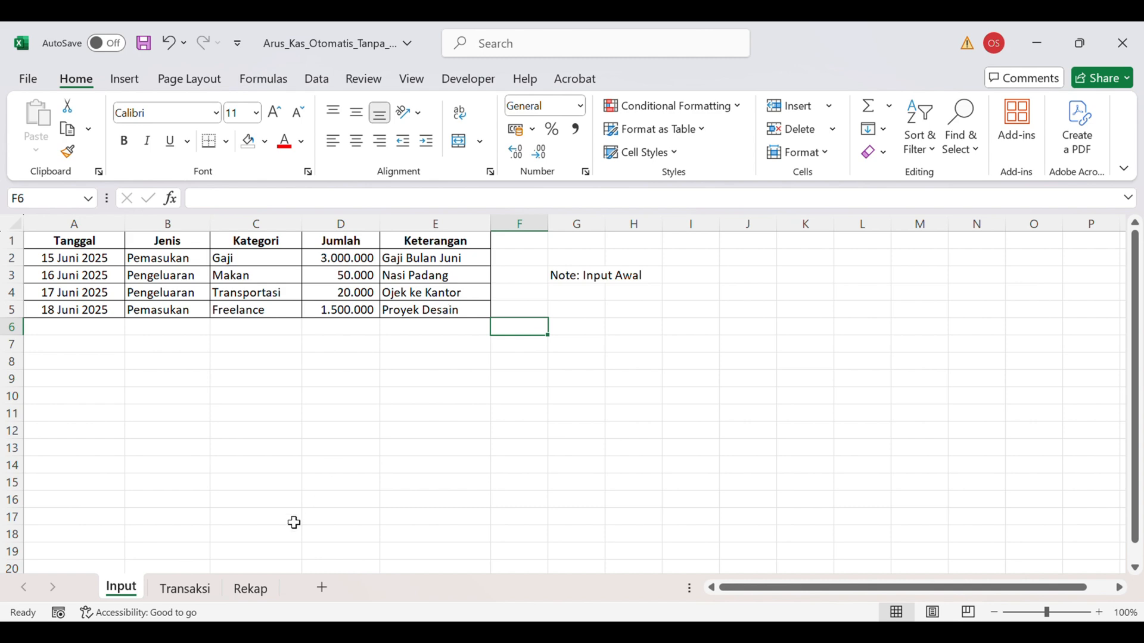
{"action": "left_click", "coordinate": [199, 588]}
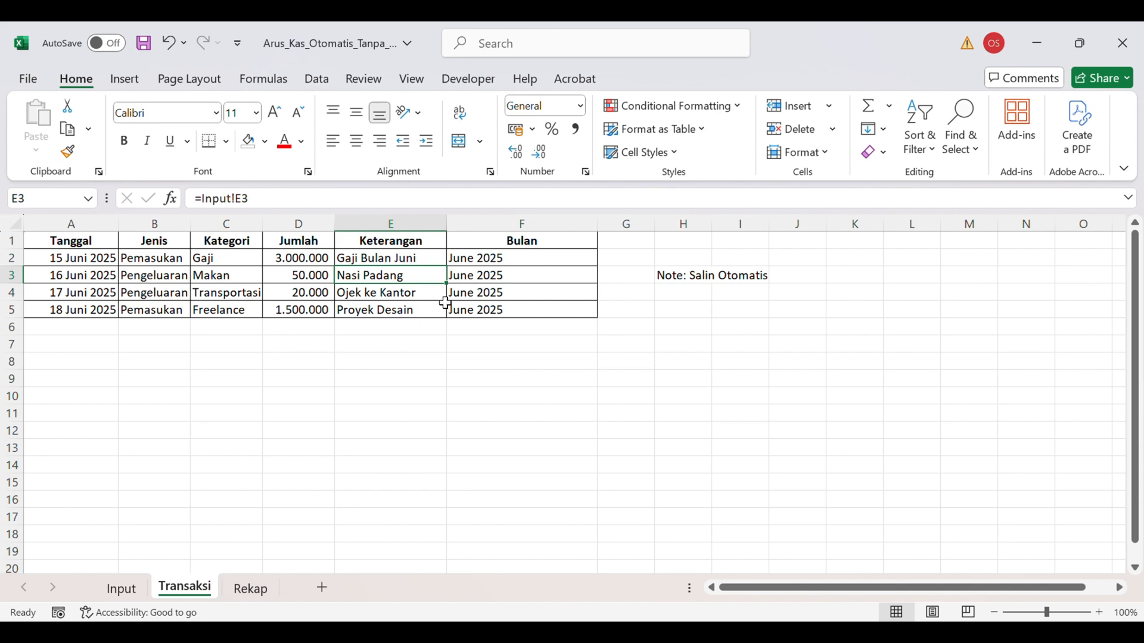
{"action": "key", "text": "ctrl+Page_Up"}
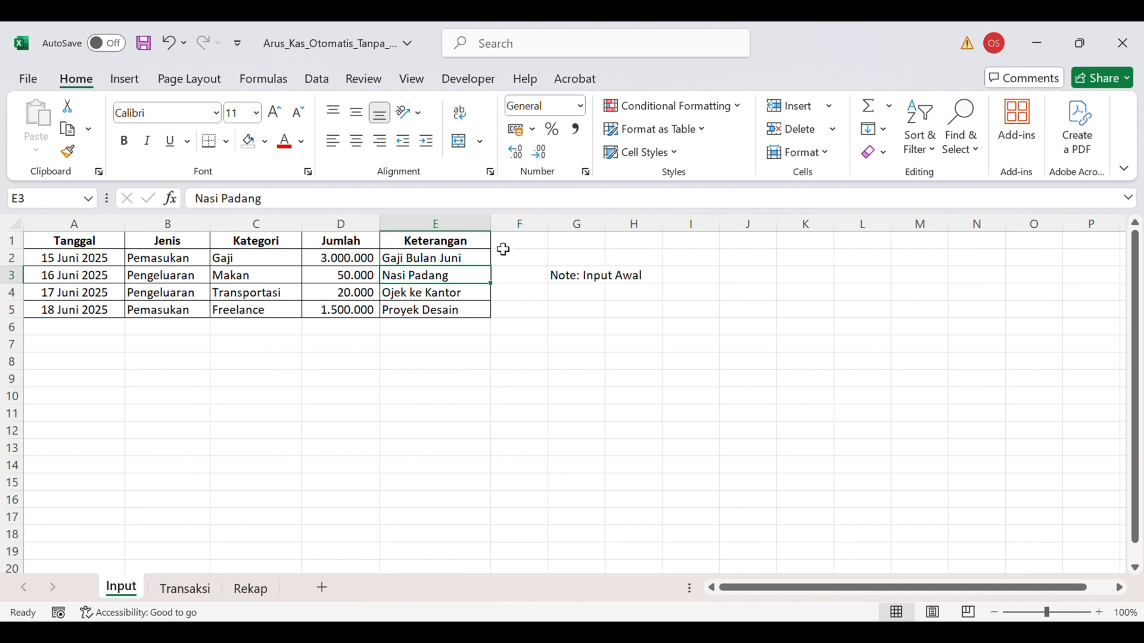
Step: Open the Nasi Padang cell E3 for editing, confirm it without changes, and return to it from the cell below
{"action": "double_click", "coordinate": [476, 275]}
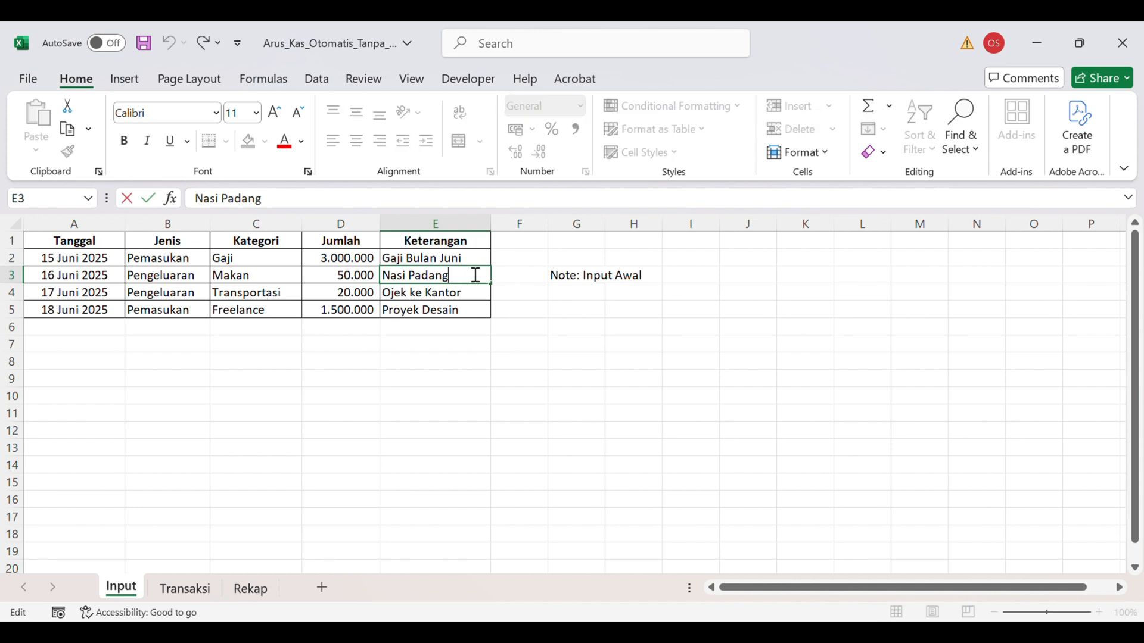
{"action": "key", "text": "Return"}
{"action": "left_click", "coordinate": [463, 271]}
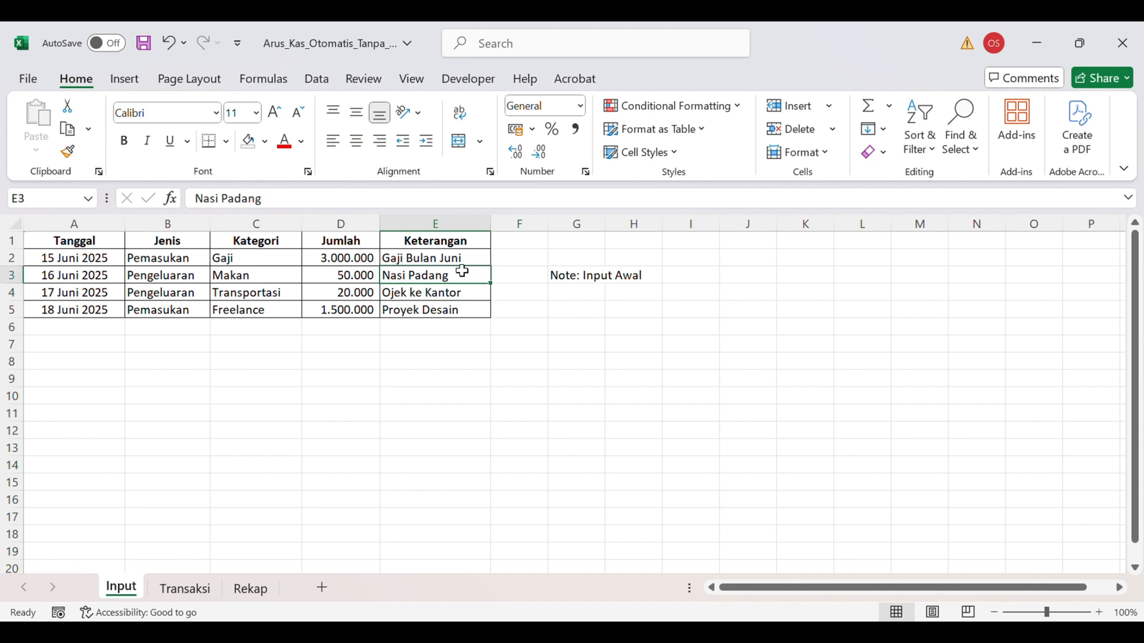
{"action": "key", "text": "Down"}
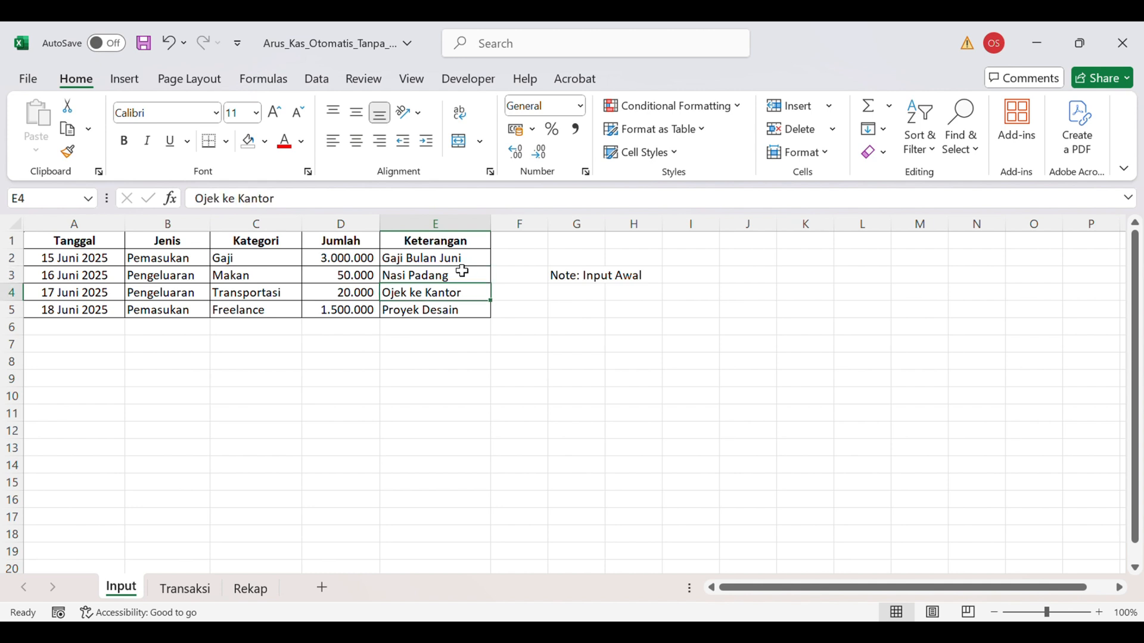
{"action": "left_click", "coordinate": [463, 271]}
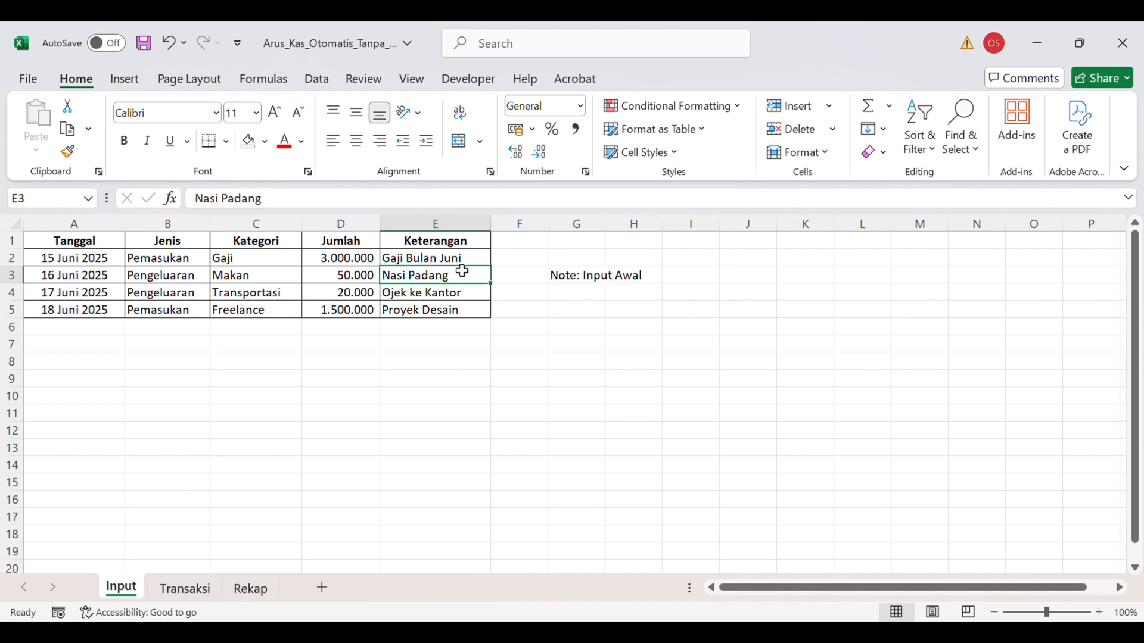
Step: Add three line breaks after Nasi Padang inside cell E3 and enter the text jasdka on the last line
{"action": "double_click", "coordinate": [463, 277]}
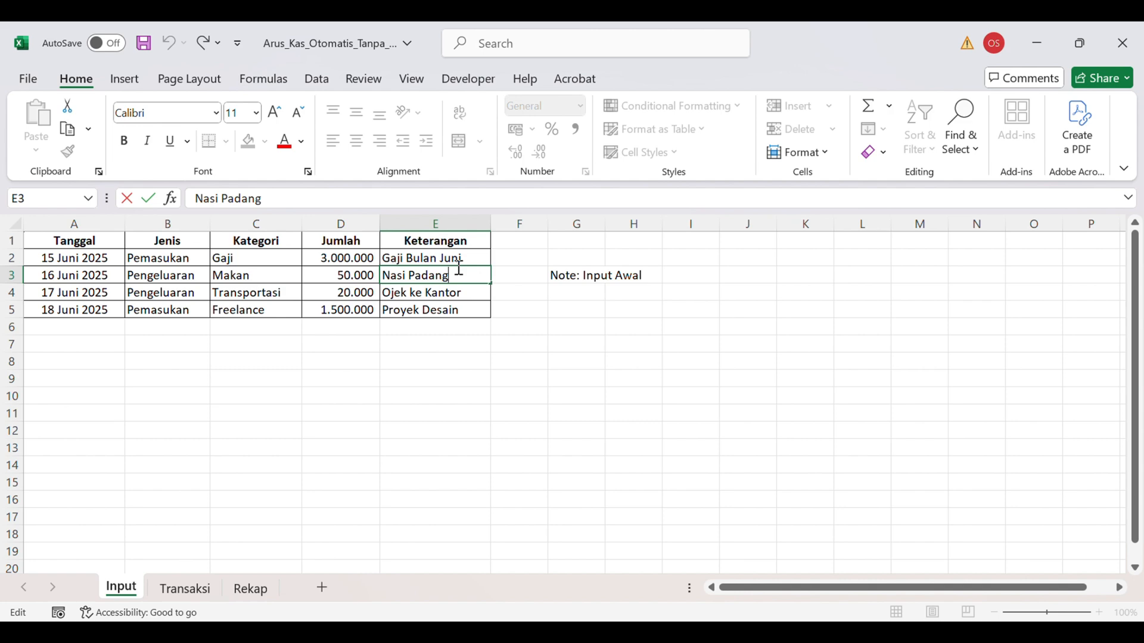
{"action": "key", "text": "alt+Return"}
{"action": "key", "text": "alt+Return"}
{"action": "key", "text": "alt+Return"}
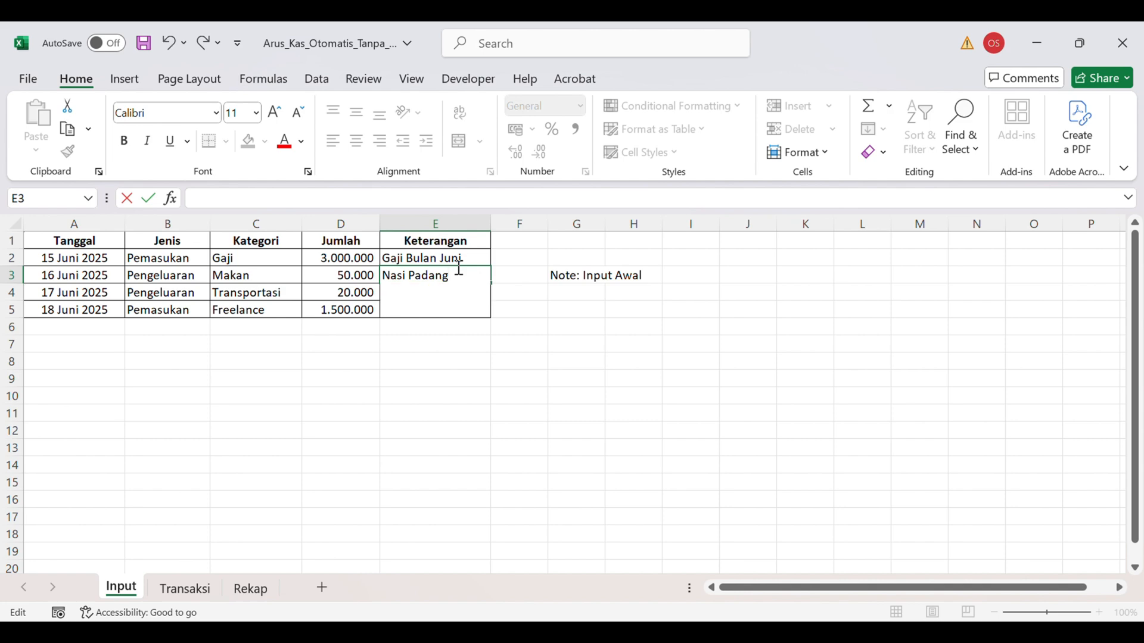
{"action": "type", "text": "jasdka"}
{"action": "key", "text": "Return"}
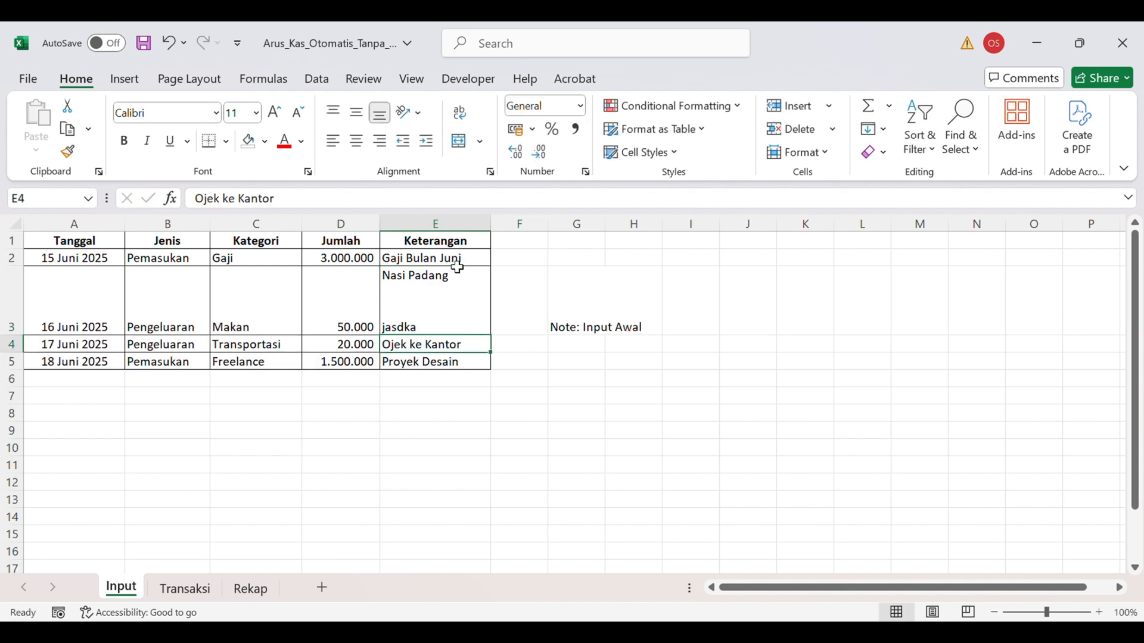
Step: Undo the multi-line entry in cell E3 and select an empty cell below the table
{"action": "key", "text": "ctrl+z"}
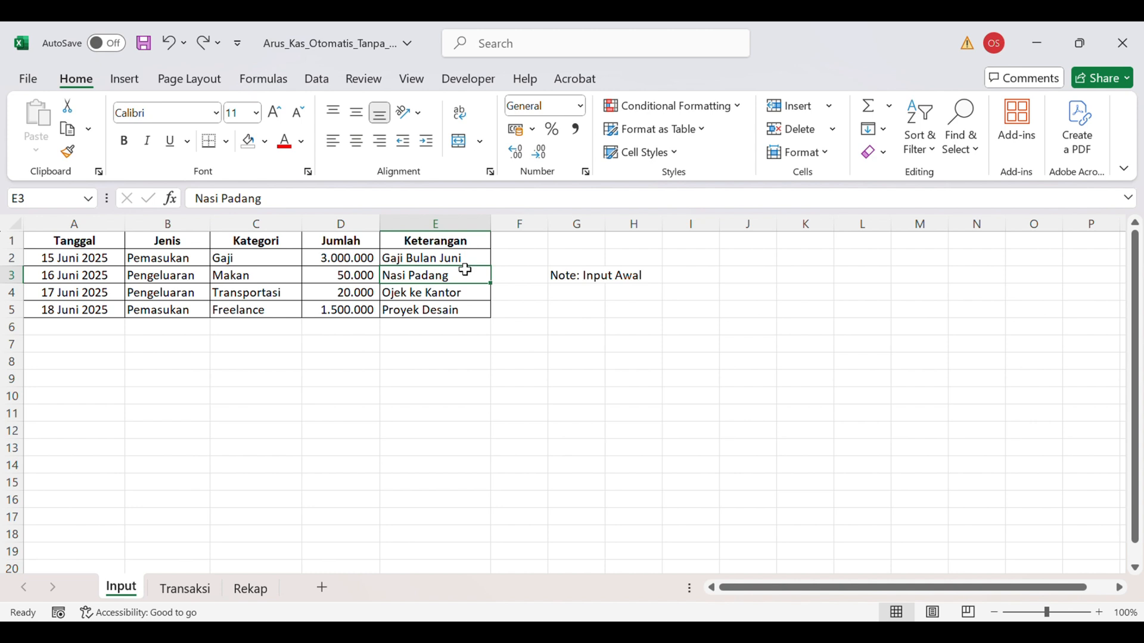
{"action": "left_click", "coordinate": [469, 322]}
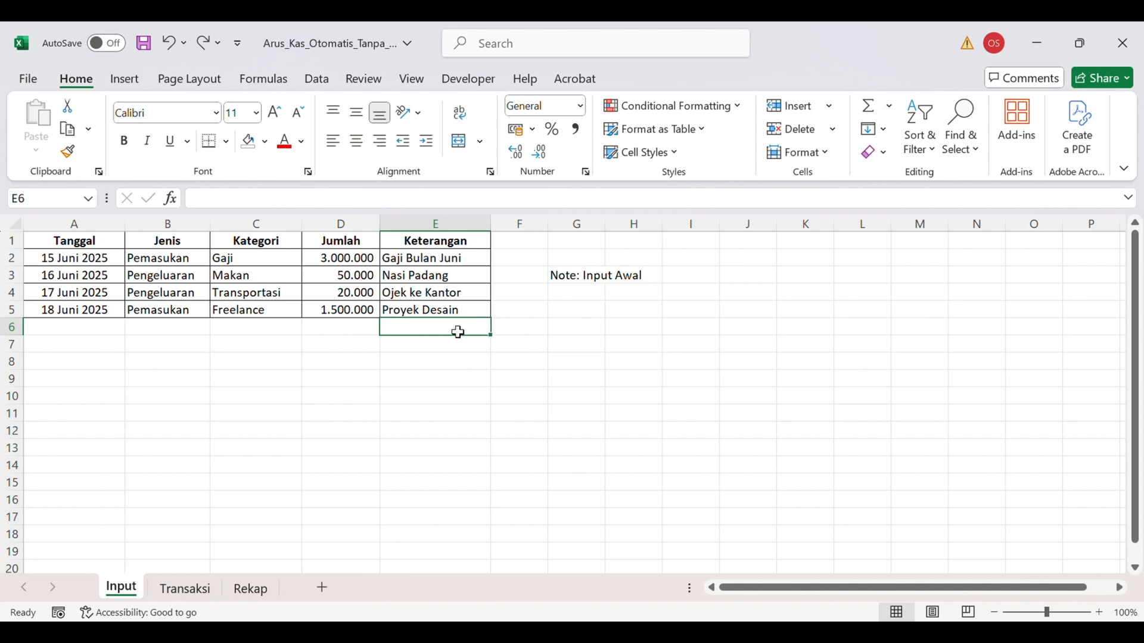
{"action": "left_click", "coordinate": [442, 353]}
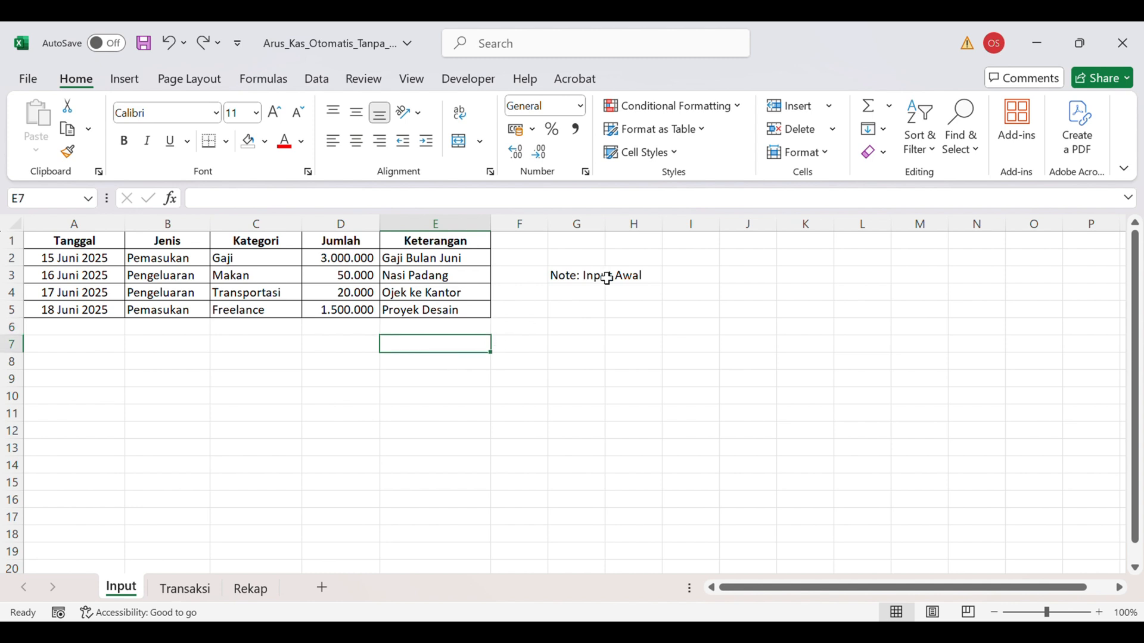